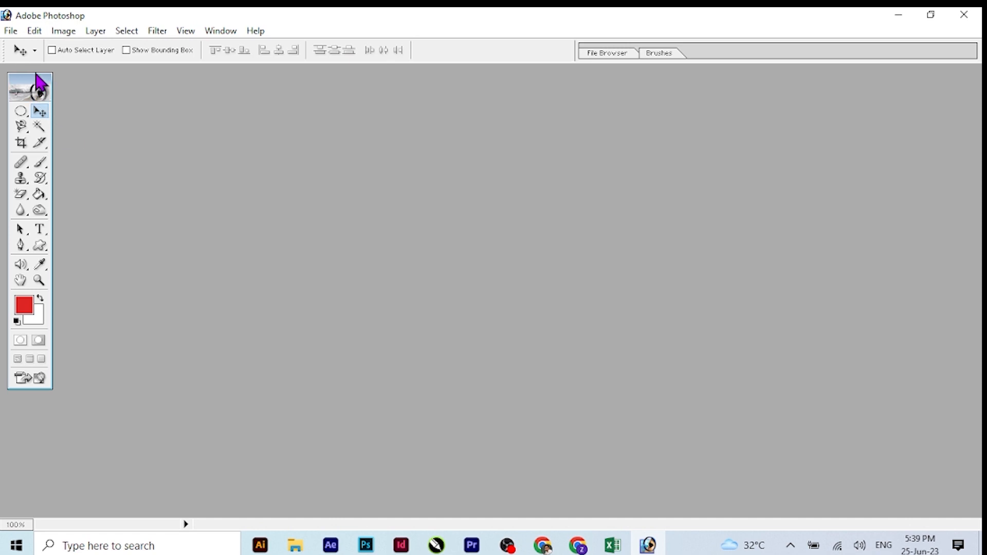
Open the close-up portrait d4a87490… from the photo folder and move its window clear of the toolbox.
{"action": "left_click_drag", "start_coordinate": [39, 81], "coordinate": [31, 74]}
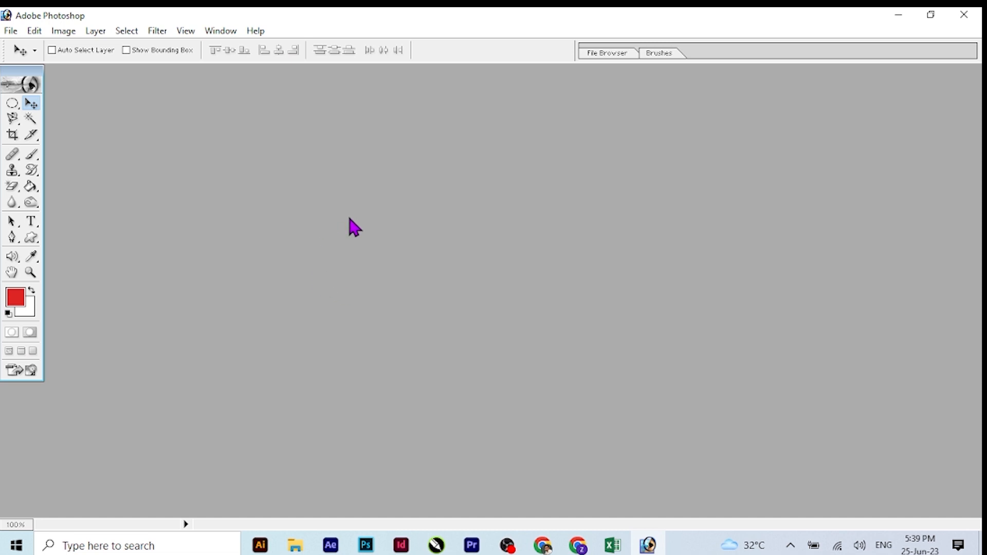
{"action": "double_click", "coordinate": [364, 233]}
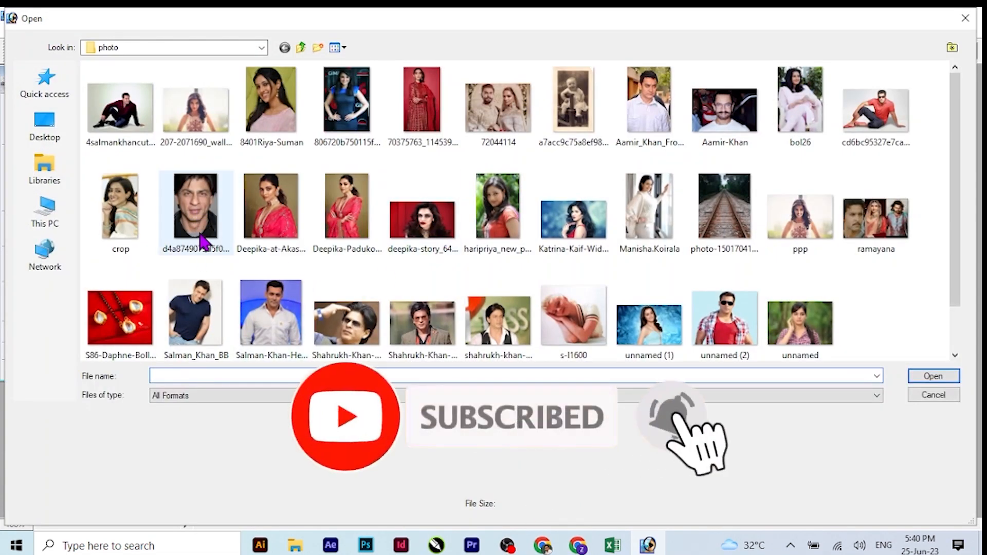
{"action": "double_click", "coordinate": [195, 211]}
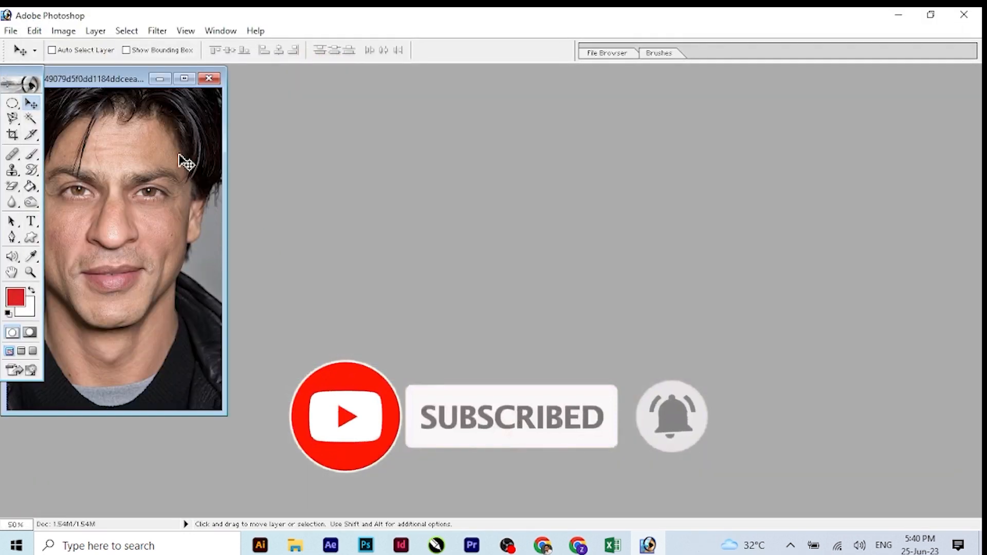
{"action": "left_click_drag", "start_coordinate": [123, 82], "coordinate": [589, 103]}
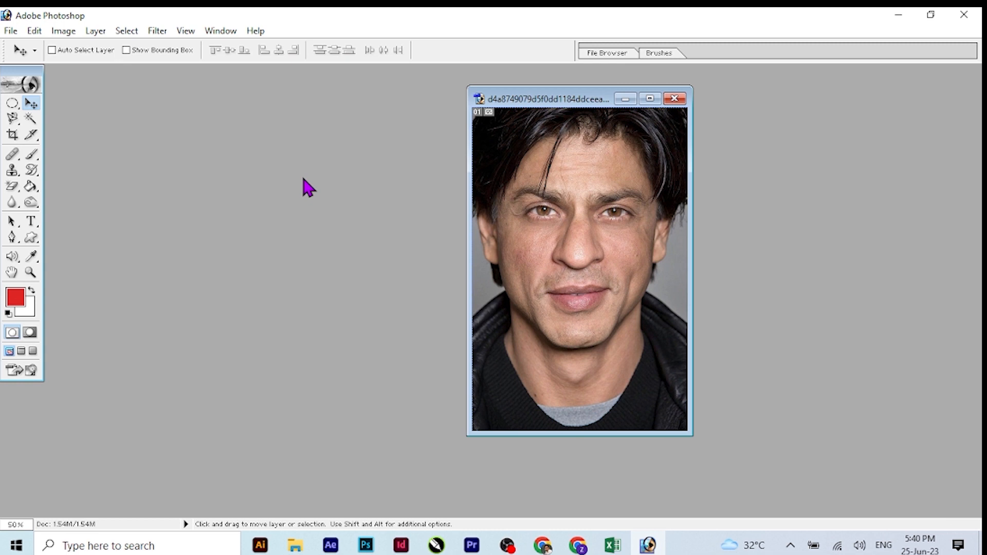
Create a new white document with the 800 x 600 preset size and place its window beside the portrait.
{"action": "key", "text": "ctrl+n"}
{"action": "left_click", "coordinate": [381, 150]}
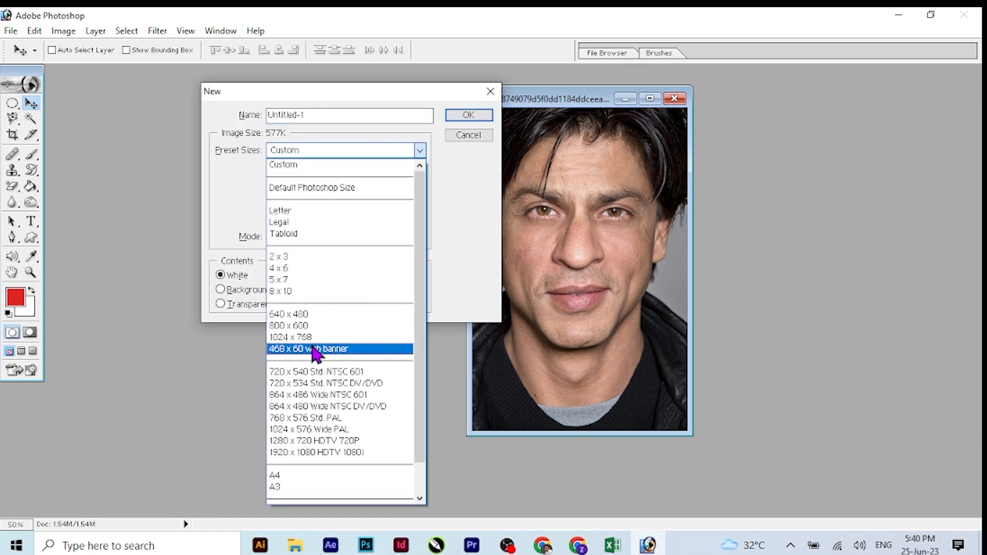
{"action": "left_click", "coordinate": [307, 326]}
{"action": "left_click", "coordinate": [469, 115]}
{"action": "left_click_drag", "start_coordinate": [269, 82], "coordinate": [311, 105]}
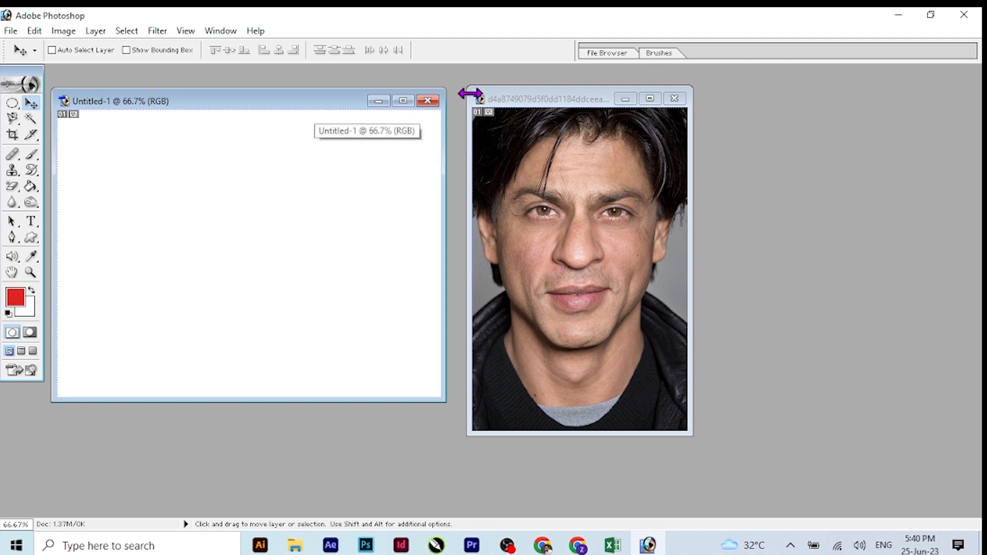
Review the marquee tool variants and activate the Rectangular Marquee Tool.
{"action": "left_click", "coordinate": [12, 104]}
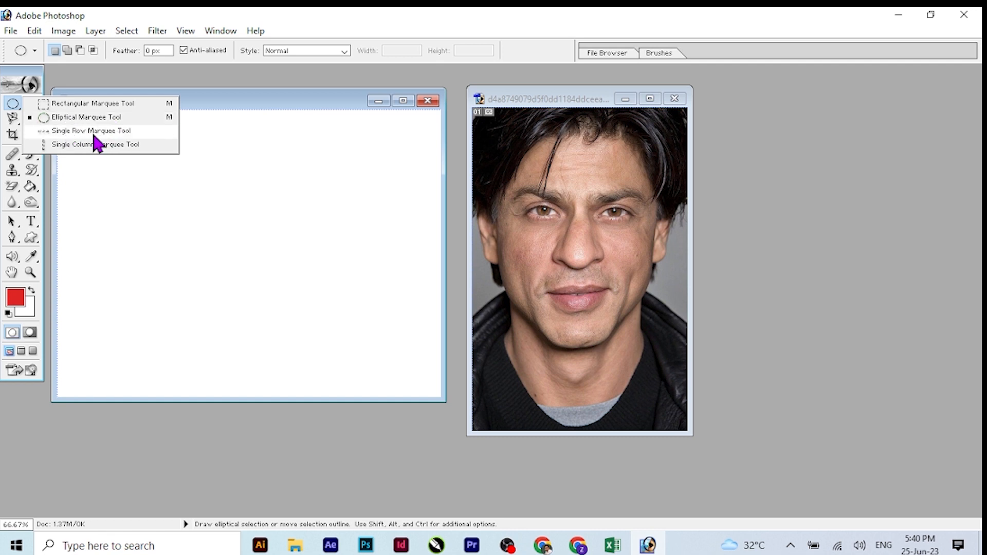
{"action": "left_click", "coordinate": [14, 103]}
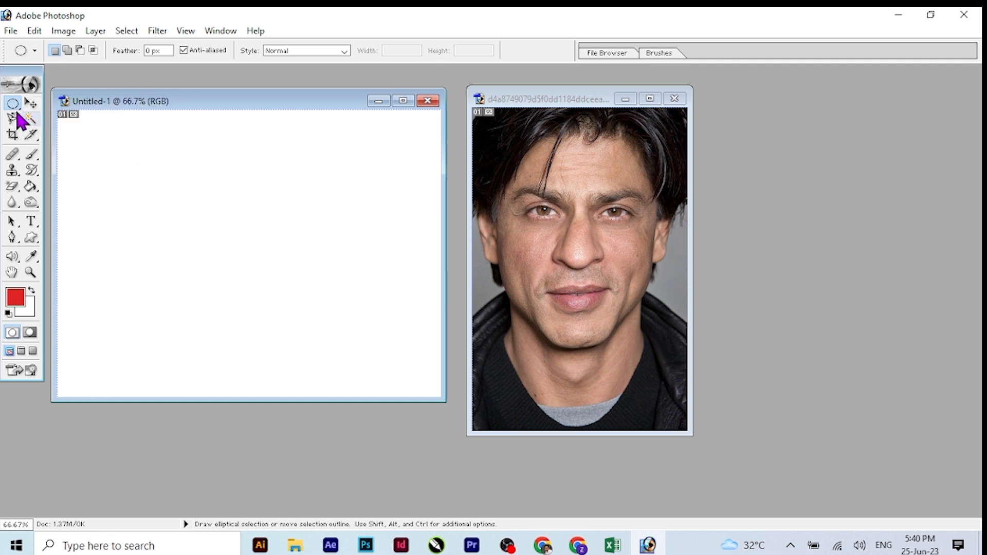
{"action": "left_click", "coordinate": [12, 105]}
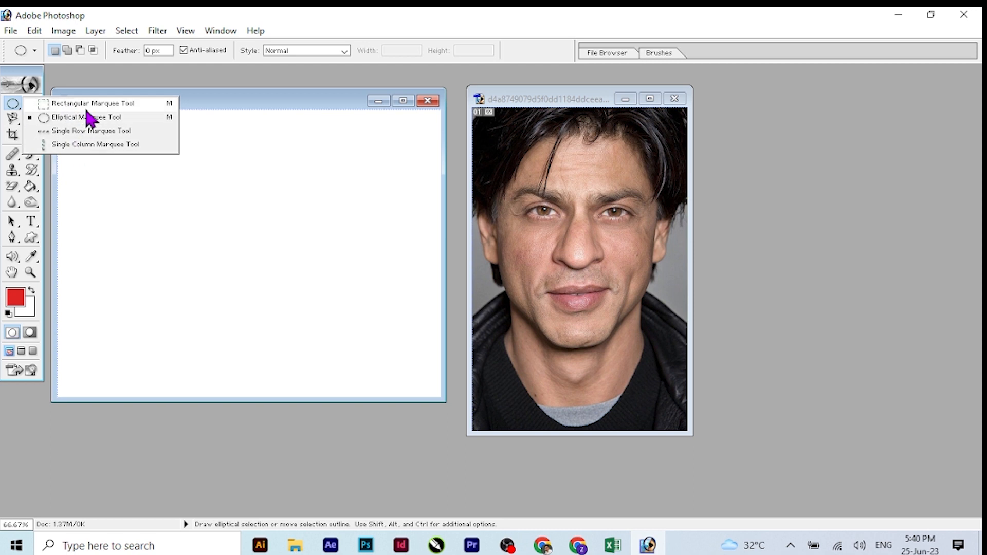
{"action": "left_click", "coordinate": [233, 104]}
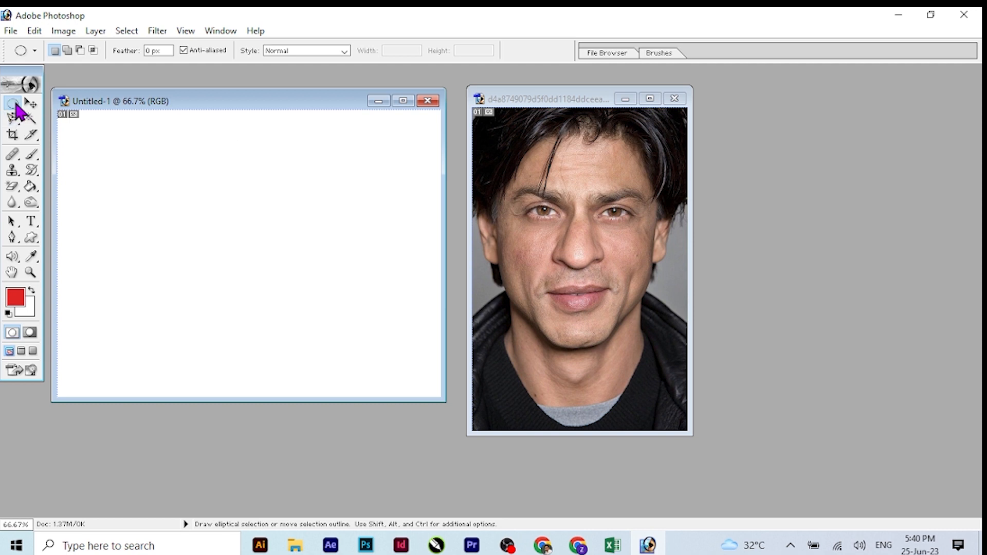
{"action": "left_click", "coordinate": [16, 103]}
{"action": "left_click", "coordinate": [62, 103]}
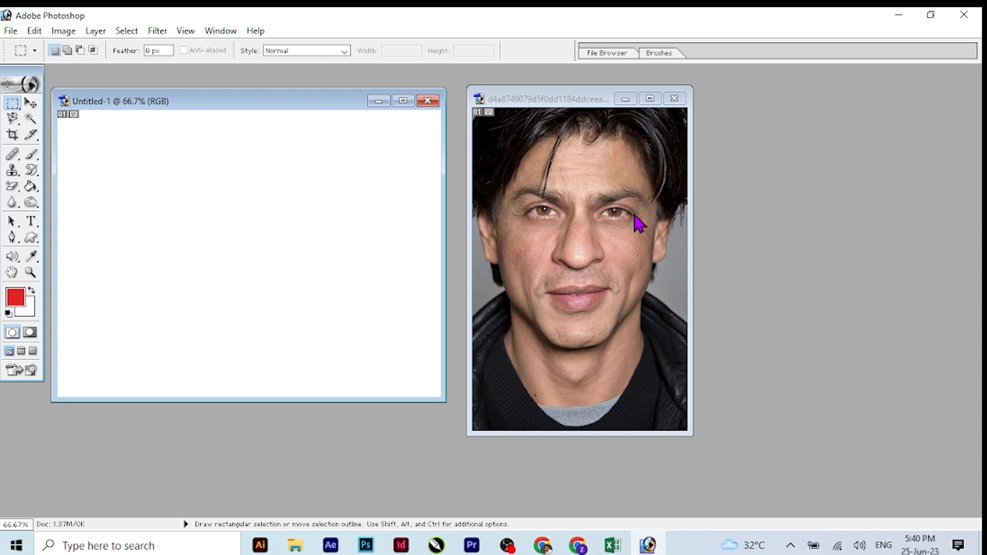
Select the eye area of the portrait with a rectangle and move a copy of it into the upper part of Untitled-1.
{"action": "left_click", "coordinate": [514, 197]}
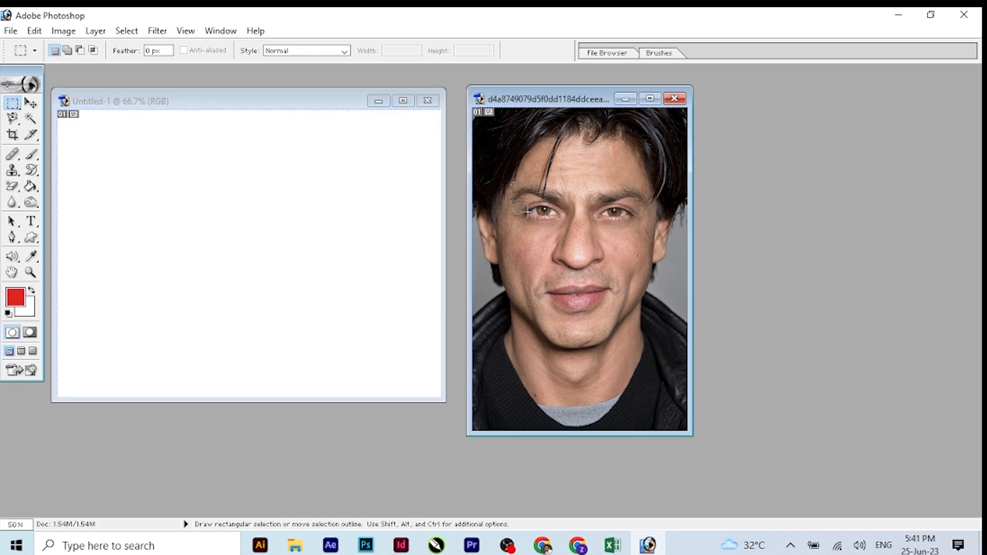
{"action": "left_click_drag", "start_coordinate": [648, 229], "coordinate": [648, 228]}
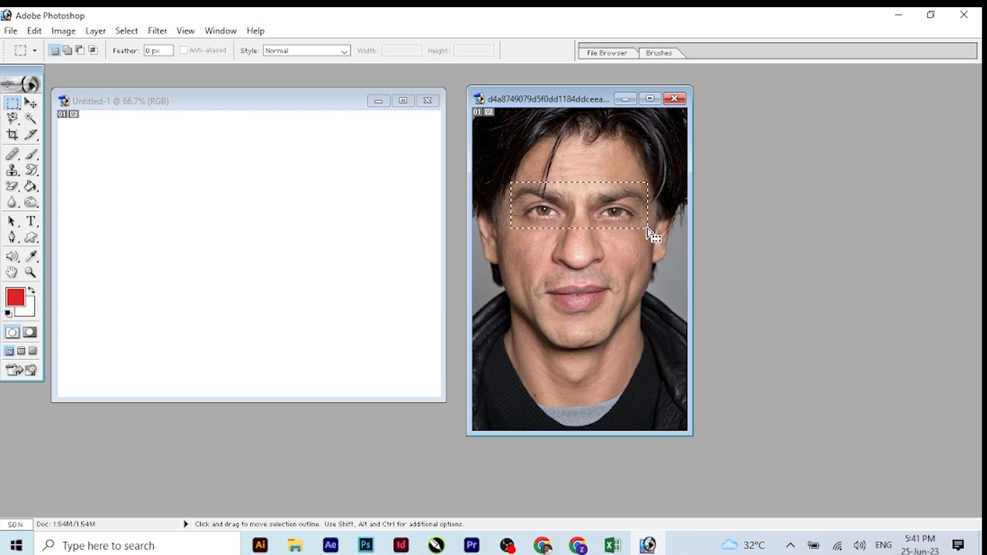
{"action": "left_click", "coordinate": [31, 103]}
{"action": "left_click_drag", "start_coordinate": [586, 206], "coordinate": [178, 161]}
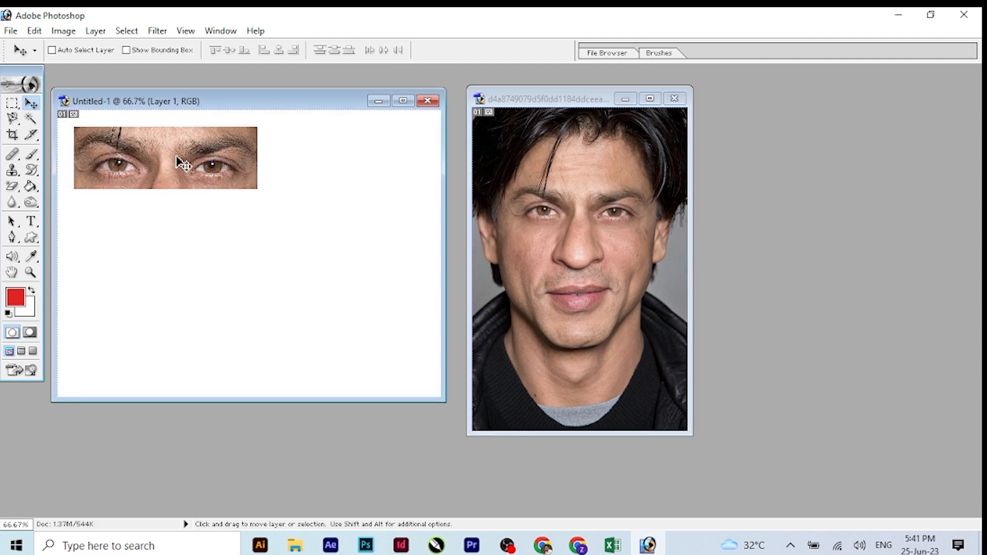
Set the marquee feather to 10 px and select the portrait's eye area again.
{"action": "left_click", "coordinate": [12, 103]}
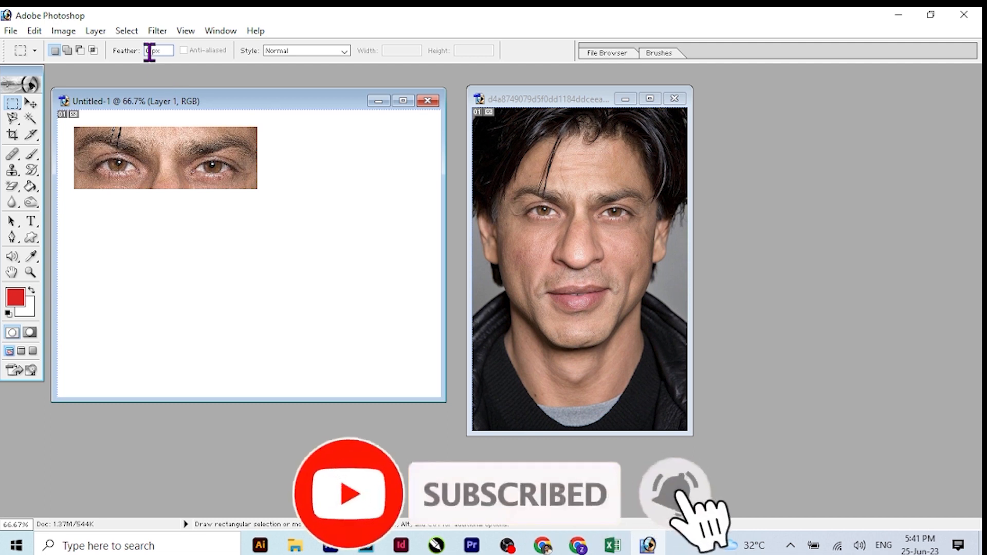
{"action": "type", "text": "1"}
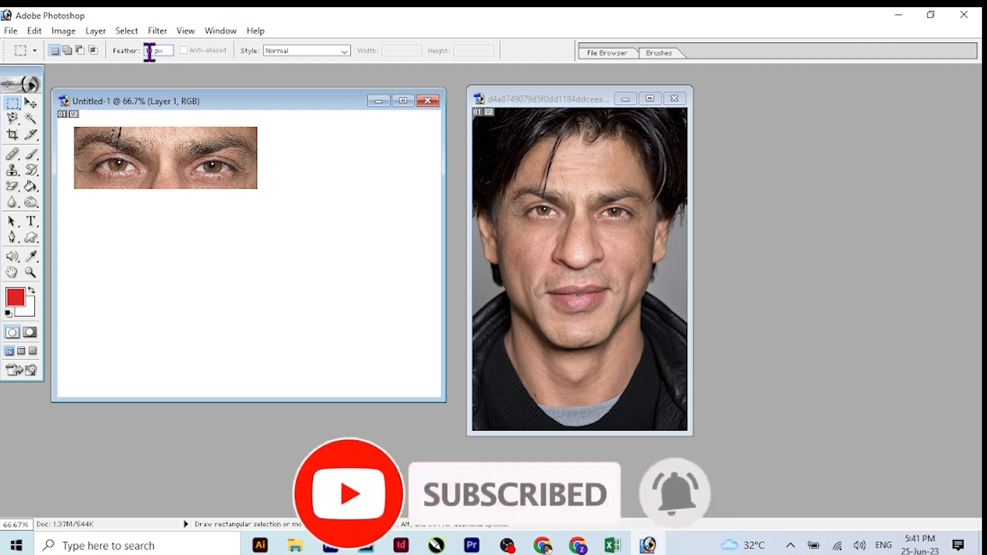
{"action": "left_click", "coordinate": [535, 227]}
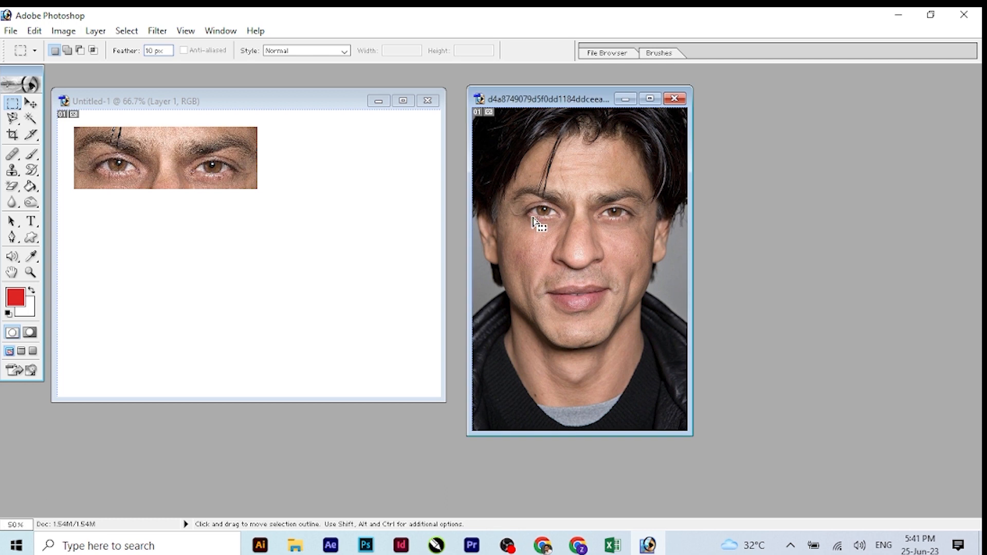
{"action": "key", "text": "ctrl+d"}
{"action": "left_click_drag", "start_coordinate": [509, 184], "coordinate": [650, 228]}
Place a copy of the 10 px feathered eye selection in Untitled-1, below and to the right of the sharp-edged copy.
{"action": "left_click", "coordinate": [32, 105]}
{"action": "left_click_drag", "start_coordinate": [594, 208], "coordinate": [190, 250]}
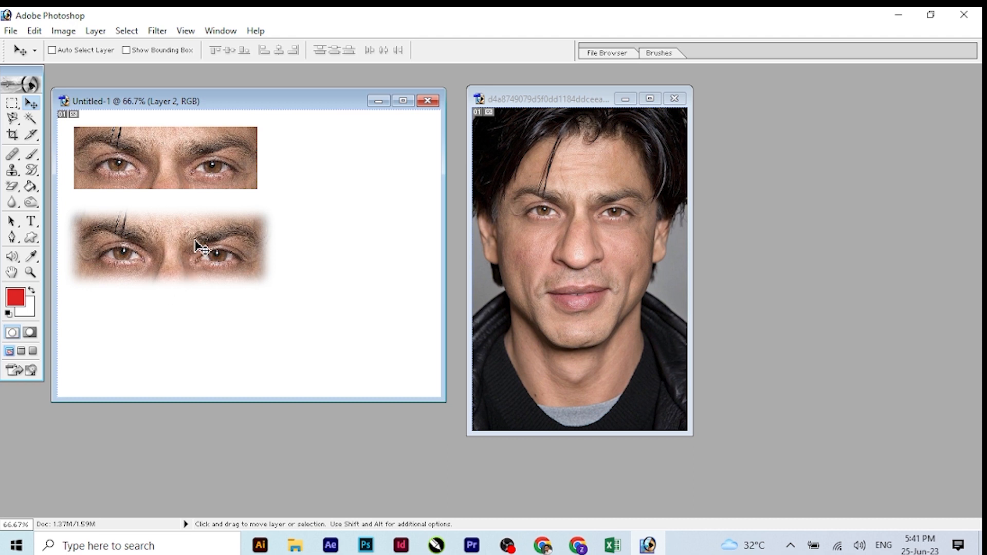
{"action": "left_click_drag", "start_coordinate": [161, 248], "coordinate": [316, 233]}
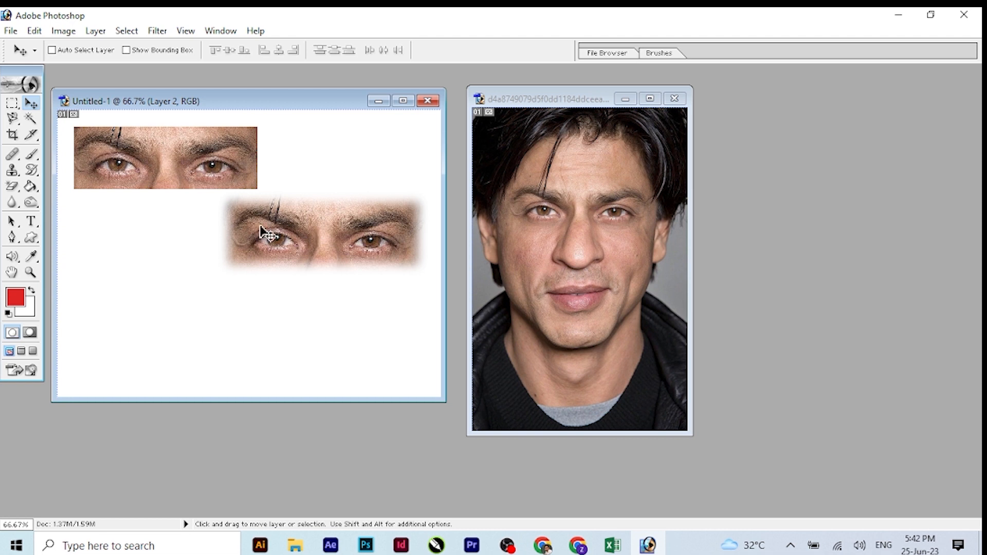
Clear the selection in the portrait and set the Rectangular Marquee feather to 5 px.
{"action": "left_click", "coordinate": [535, 248]}
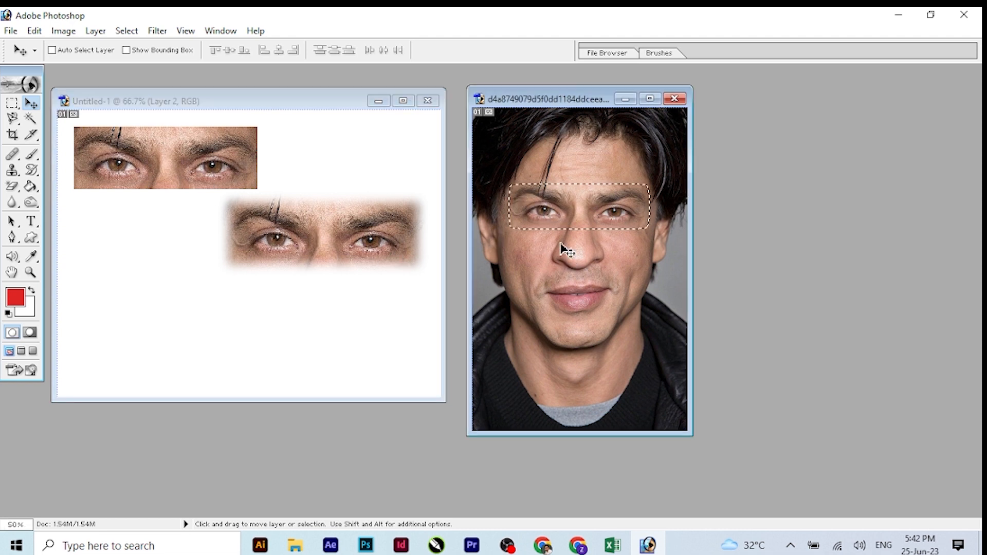
{"action": "key", "text": "ctrl+d"}
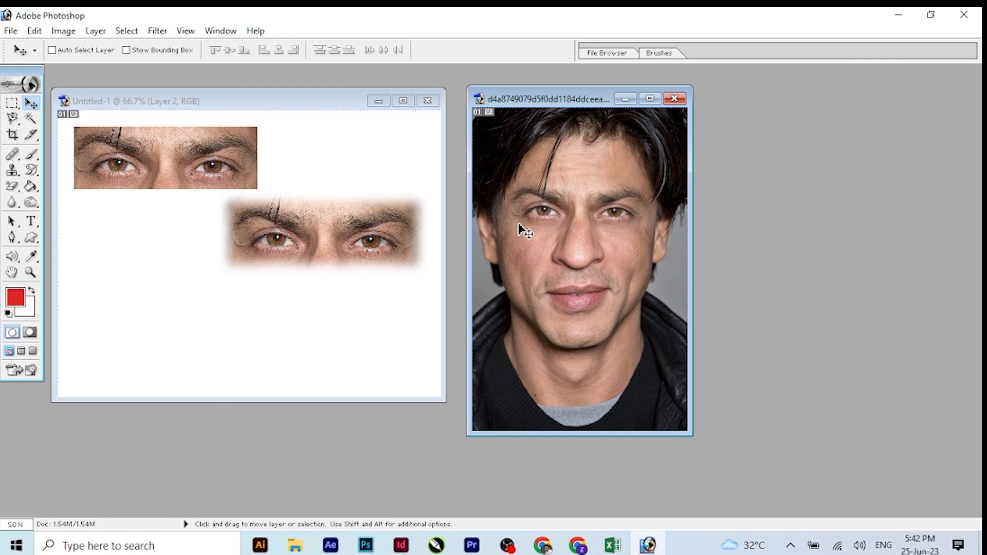
{"action": "key", "text": "m"}
{"action": "left_click_drag", "start_coordinate": [155, 51], "coordinate": [139, 52]}
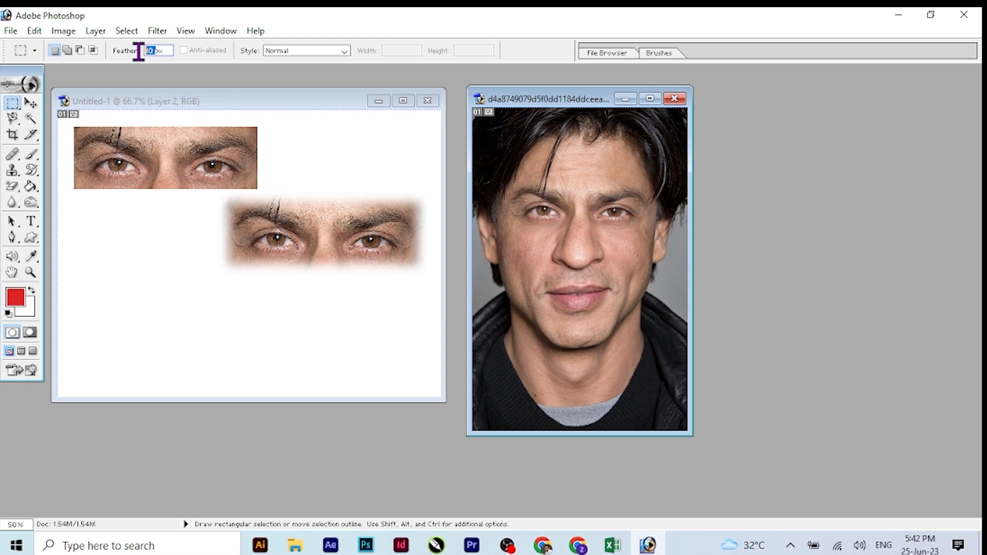
{"action": "type", "text": "5"}
Select the portrait's eyes with the 5 px feather and place a copy in Untitled-1 below the other two.
{"action": "left_click", "coordinate": [206, 257]}
{"action": "left_click", "coordinate": [517, 191]}
{"action": "left_click_drag", "start_coordinate": [513, 178], "coordinate": [647, 227]}
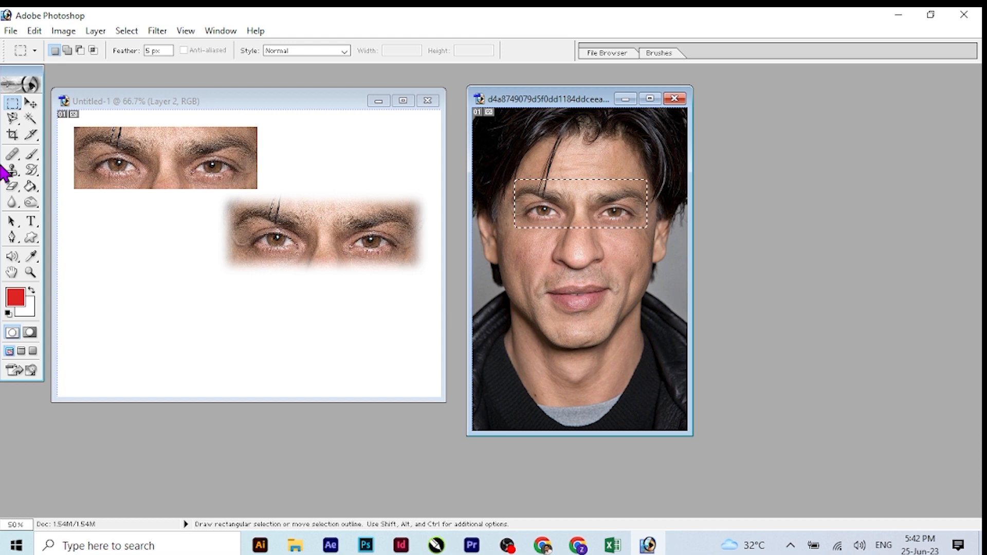
{"action": "left_click", "coordinate": [31, 103]}
{"action": "left_click_drag", "start_coordinate": [580, 209], "coordinate": [327, 329]}
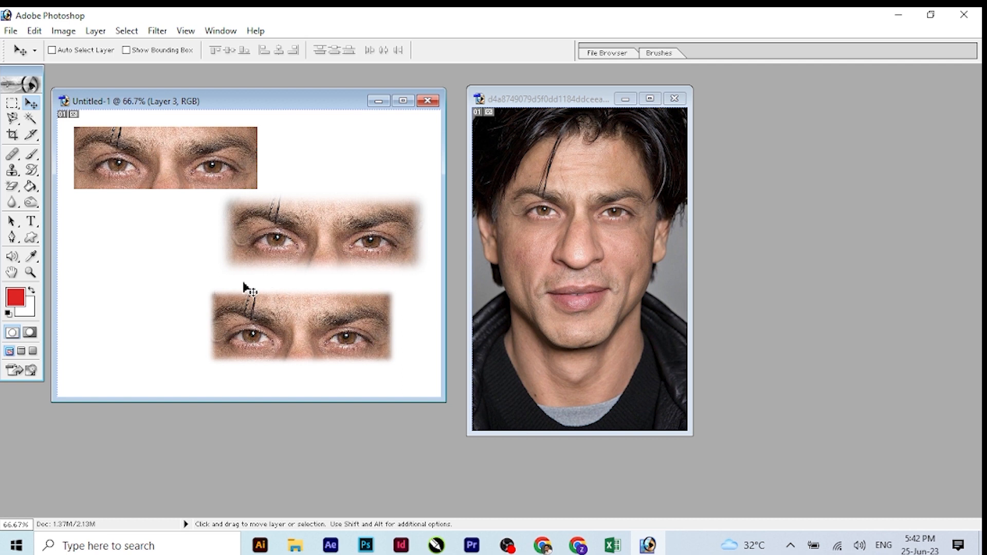
Combine the eye and nose areas into one T-shaped selection with Add to selection and place its copy in Untitled-1.
{"action": "key", "text": "m"}
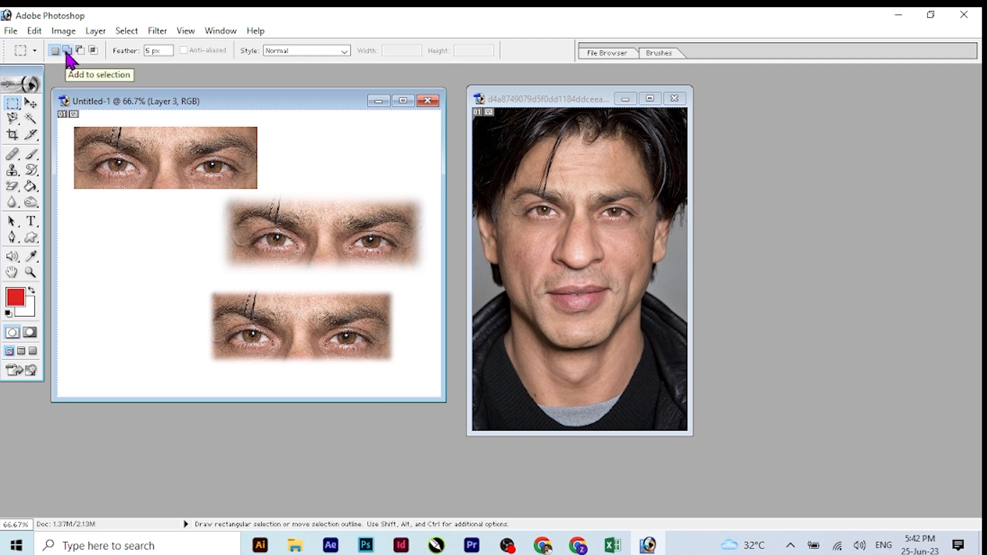
{"action": "key", "text": "ctrl+Tab"}
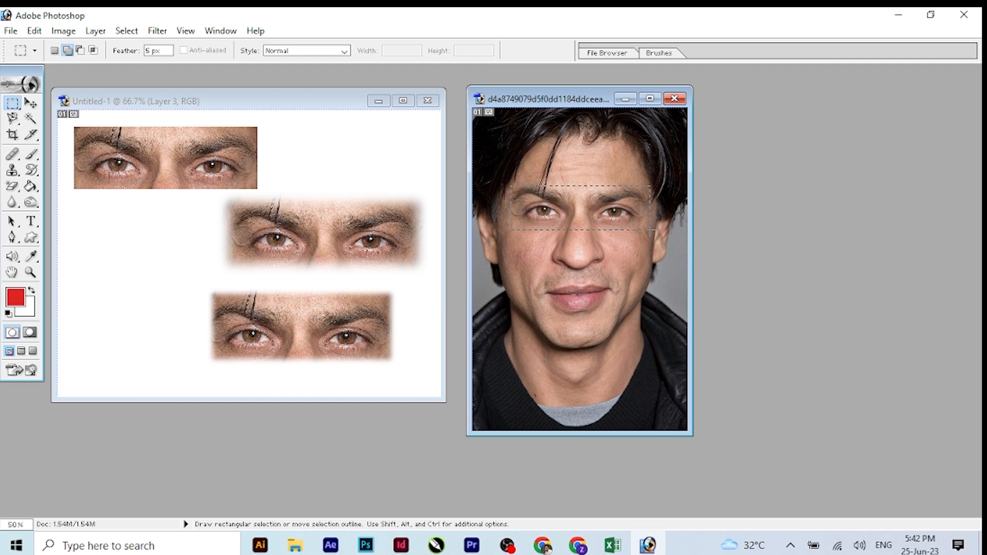
{"action": "left_click_drag", "start_coordinate": [554, 227], "coordinate": [607, 267]}
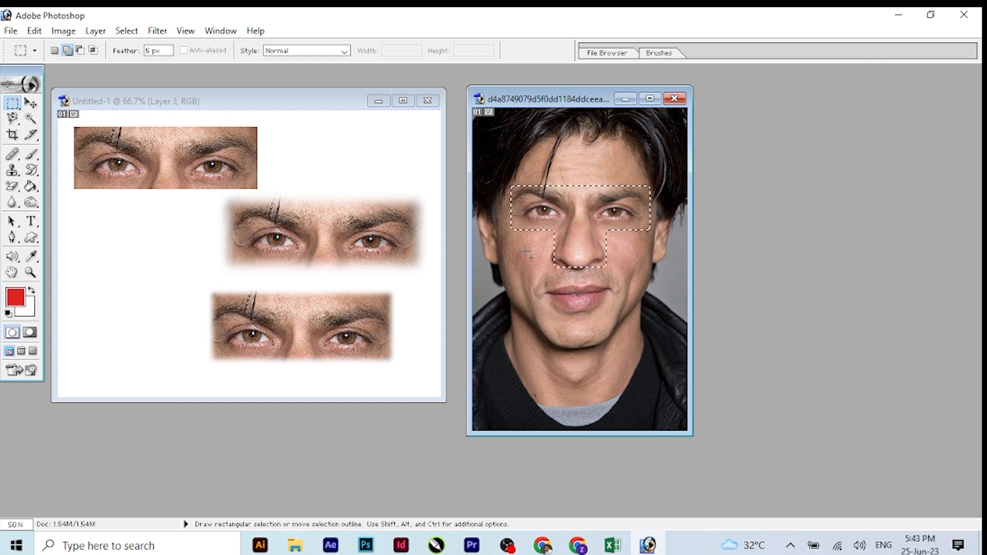
{"action": "left_click", "coordinate": [31, 103]}
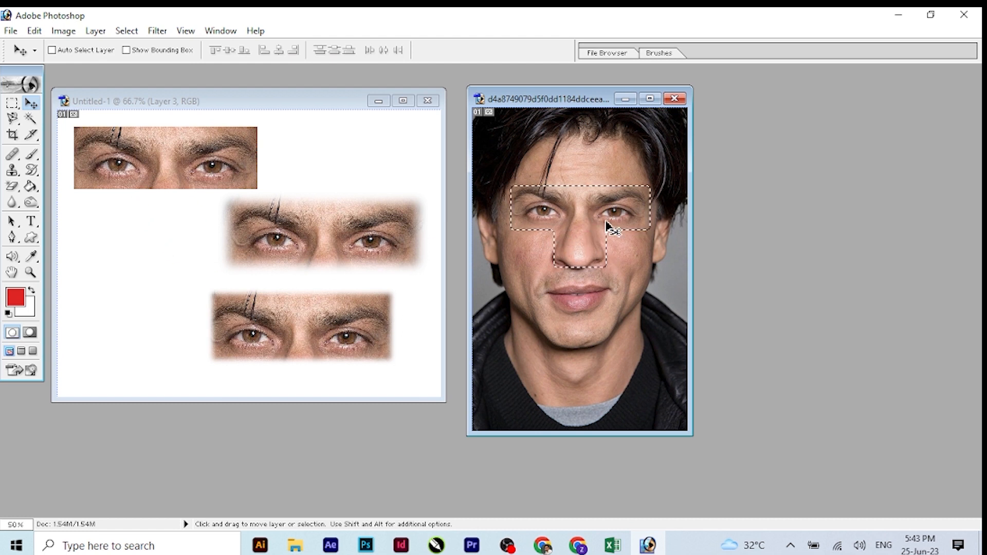
{"action": "left_click_drag", "start_coordinate": [590, 242], "coordinate": [327, 205]}
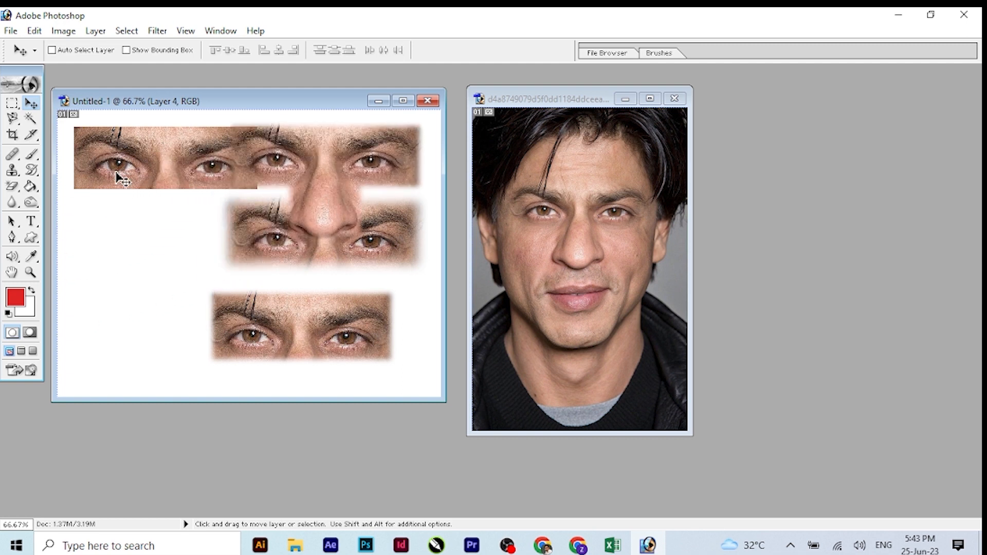
Select the portrait's eye area, subtract a rectangle over the nose from it, and place the result in Untitled-1.
{"action": "left_click", "coordinate": [11, 104]}
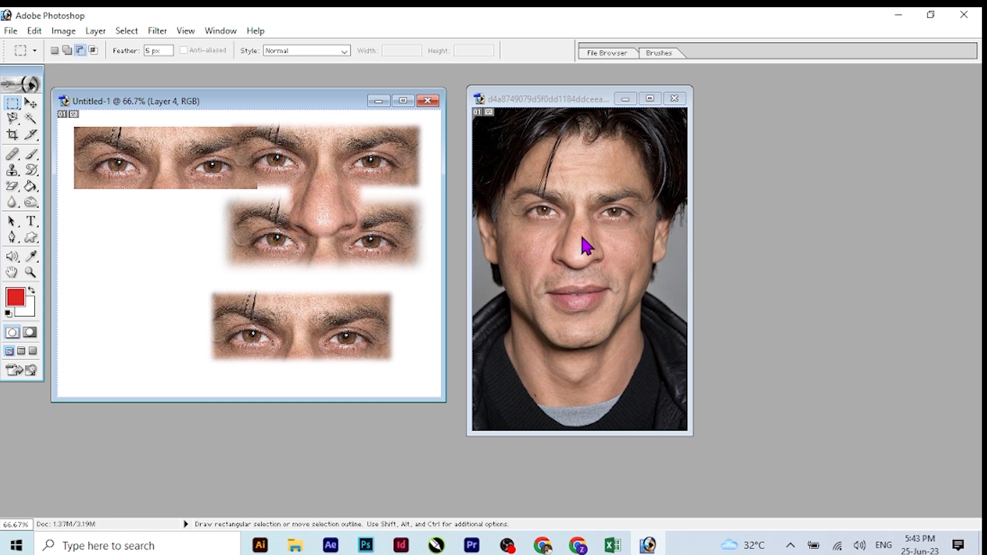
{"action": "left_click", "coordinate": [582, 249]}
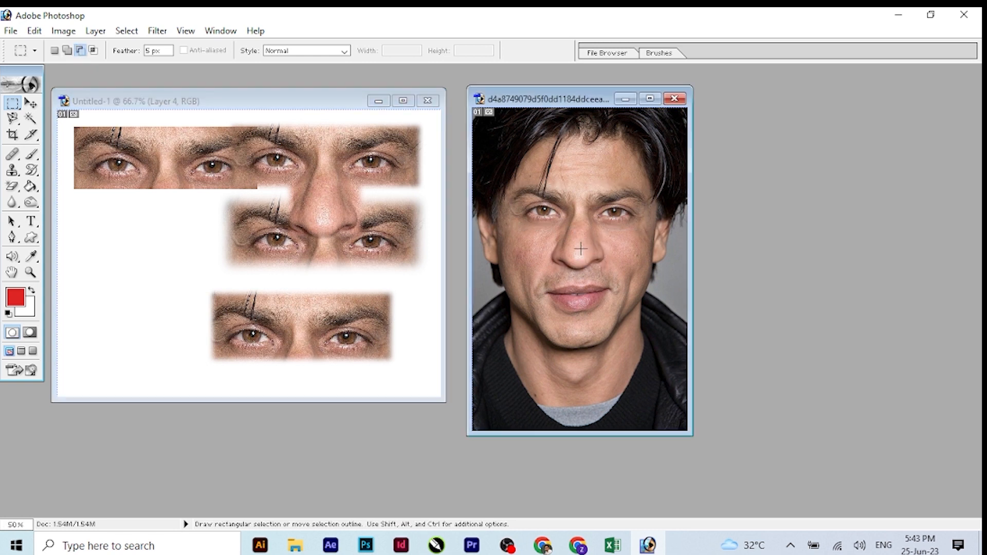
{"action": "left_click_drag", "start_coordinate": [650, 236], "coordinate": [648, 234]}
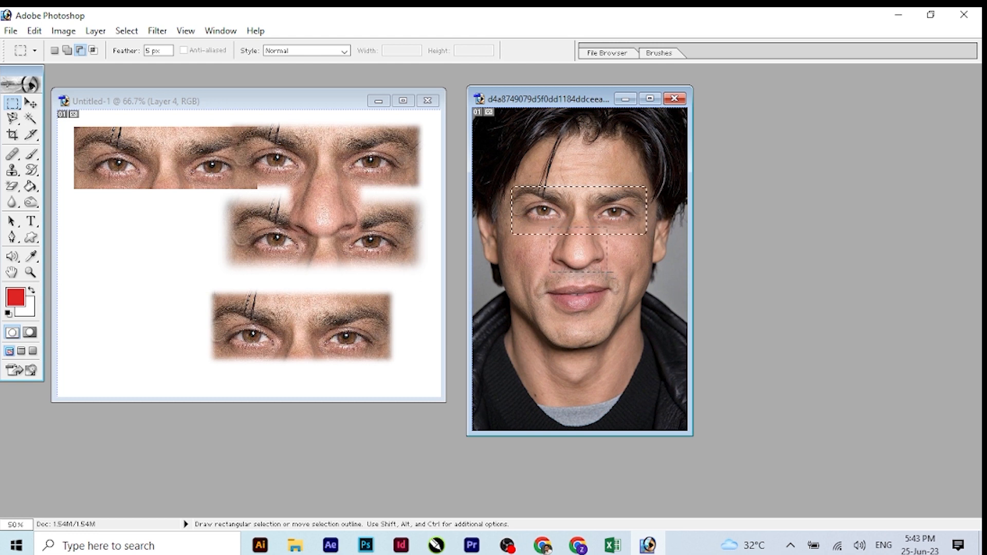
{"action": "left_click_drag", "start_coordinate": [613, 272], "coordinate": [612, 272]}
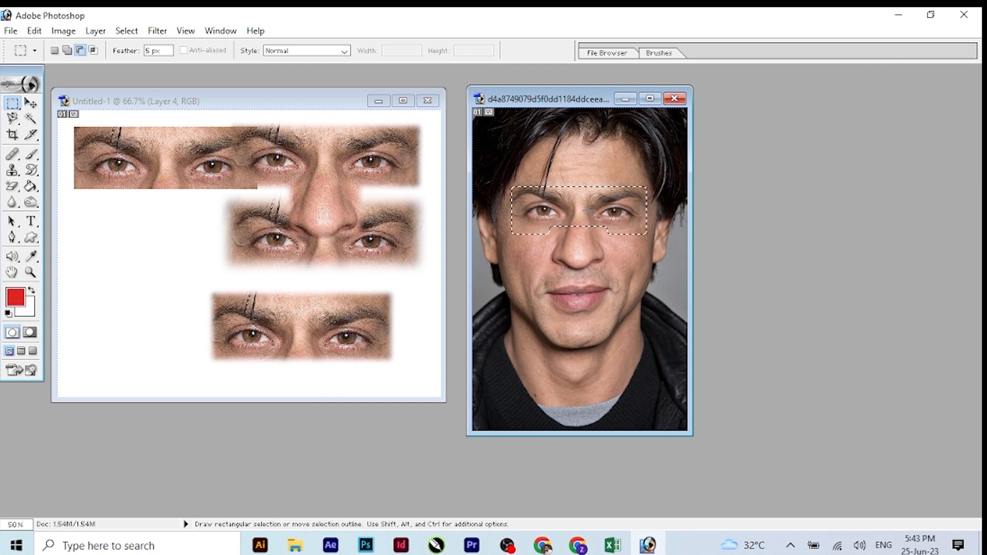
{"action": "left_click", "coordinate": [31, 103]}
{"action": "left_click_drag", "start_coordinate": [653, 232], "coordinate": [201, 251]}
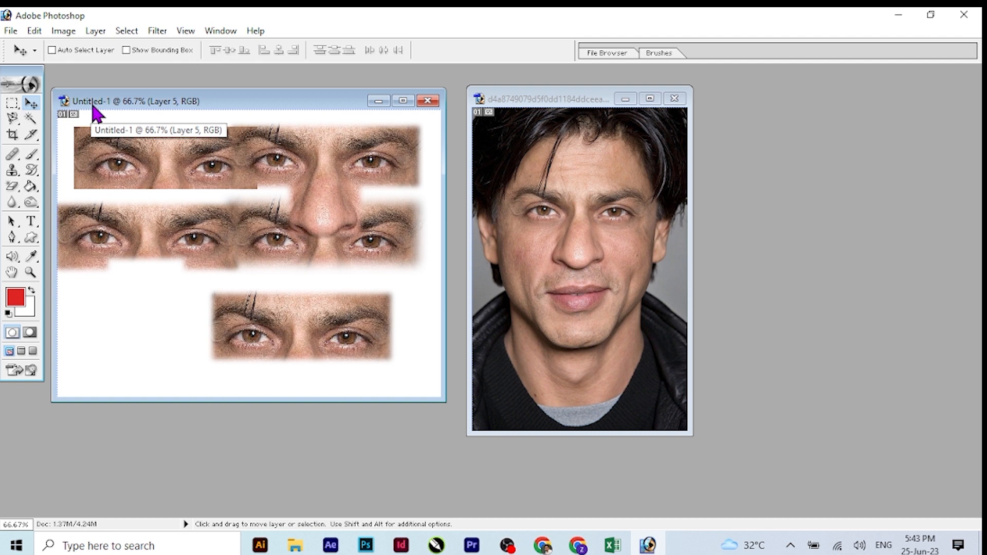
Set the Rectangular Marquee style to Fixed Aspect Ratio 1:1, select a square over the portrait's eyes and nose, and deselect it.
{"action": "left_click", "coordinate": [12, 102]}
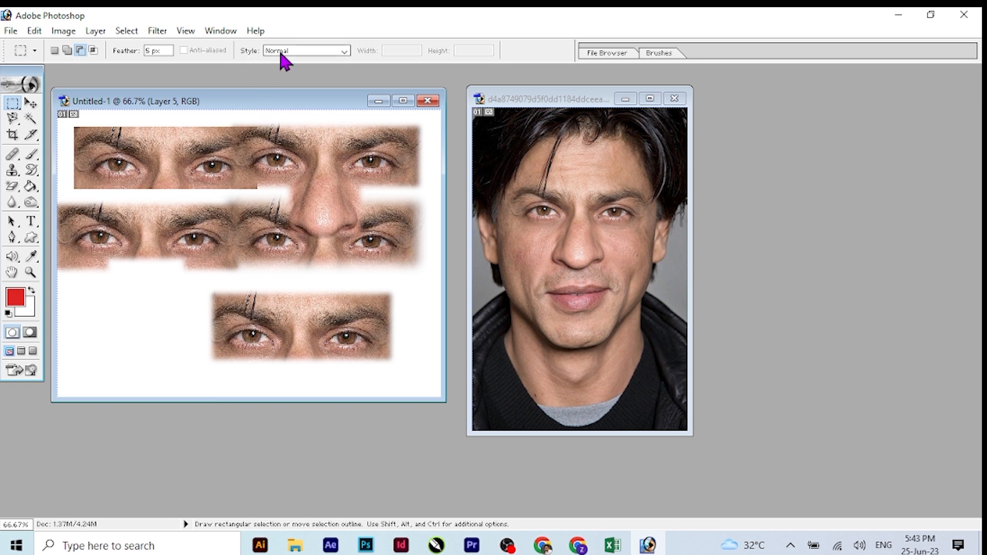
{"action": "left_click", "coordinate": [345, 53]}
{"action": "left_click", "coordinate": [345, 51]}
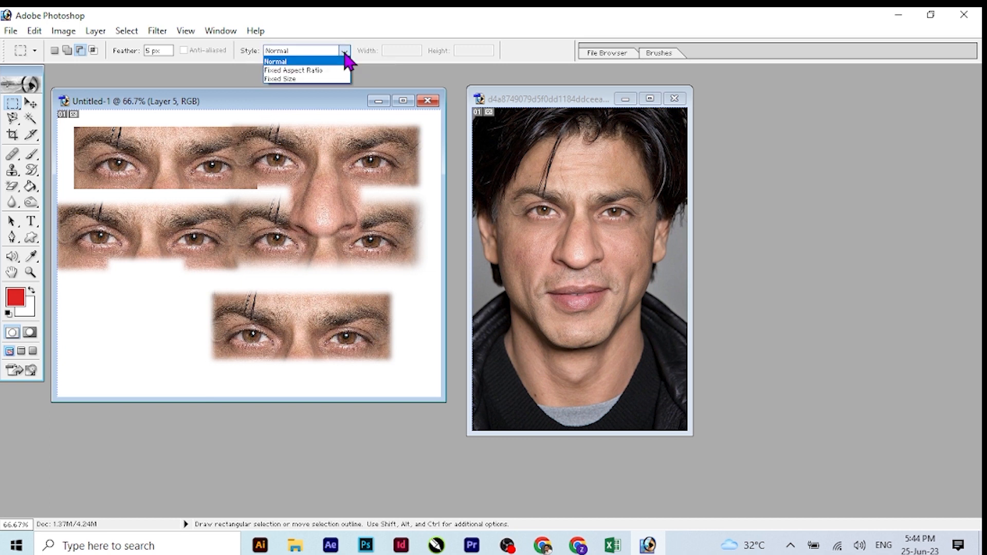
{"action": "left_click", "coordinate": [285, 72]}
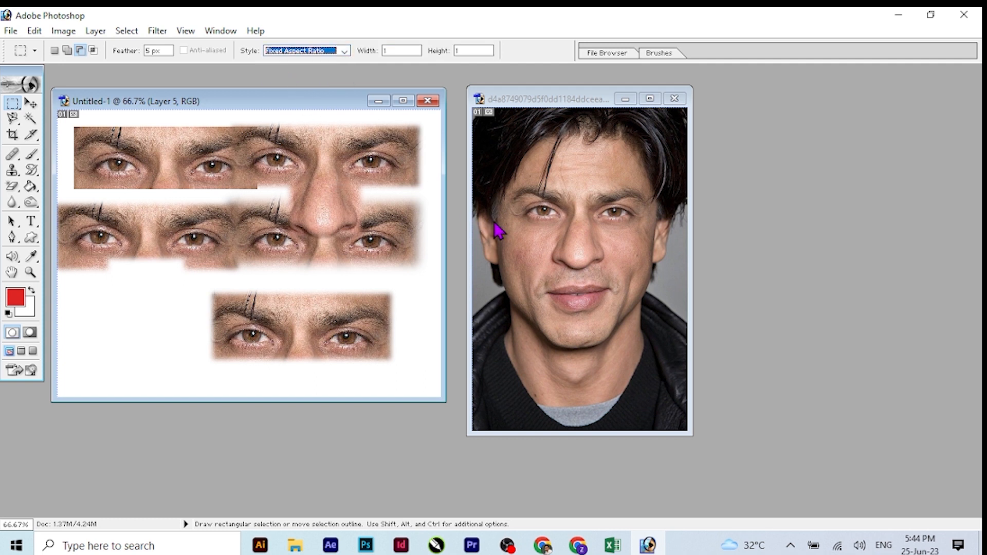
{"action": "left_click_drag", "start_coordinate": [518, 196], "coordinate": [619, 243]}
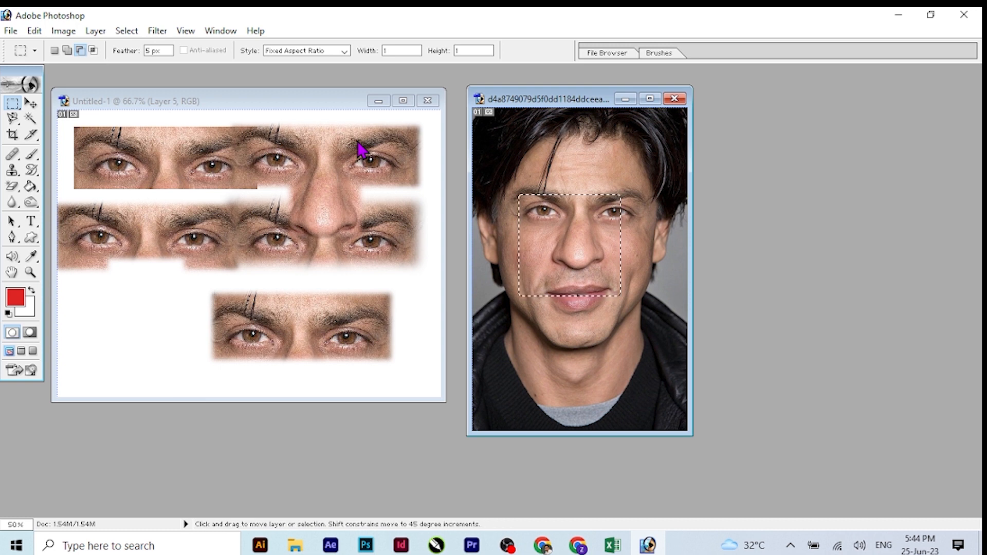
{"action": "key", "text": "ctrl+d"}
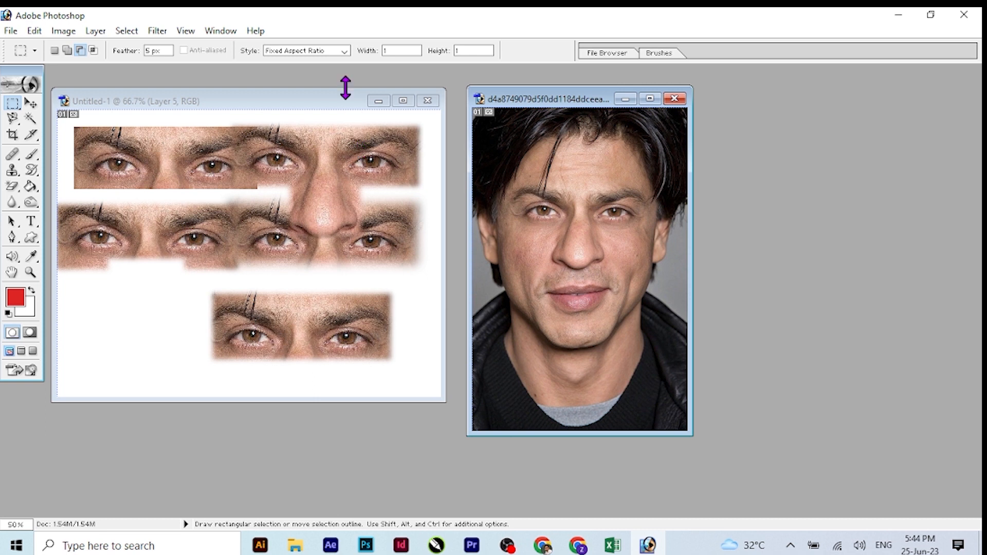
Set the marquee style to Fixed Size, 64 px by 100 px, place a selection on the portrait's nose, and deselect it.
{"action": "left_click", "coordinate": [344, 50]}
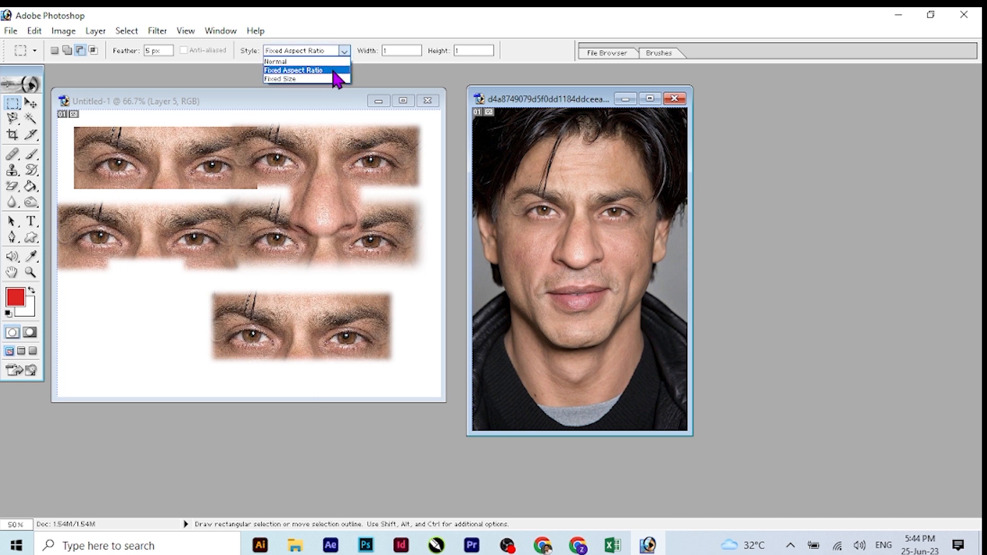
{"action": "left_click", "coordinate": [284, 80]}
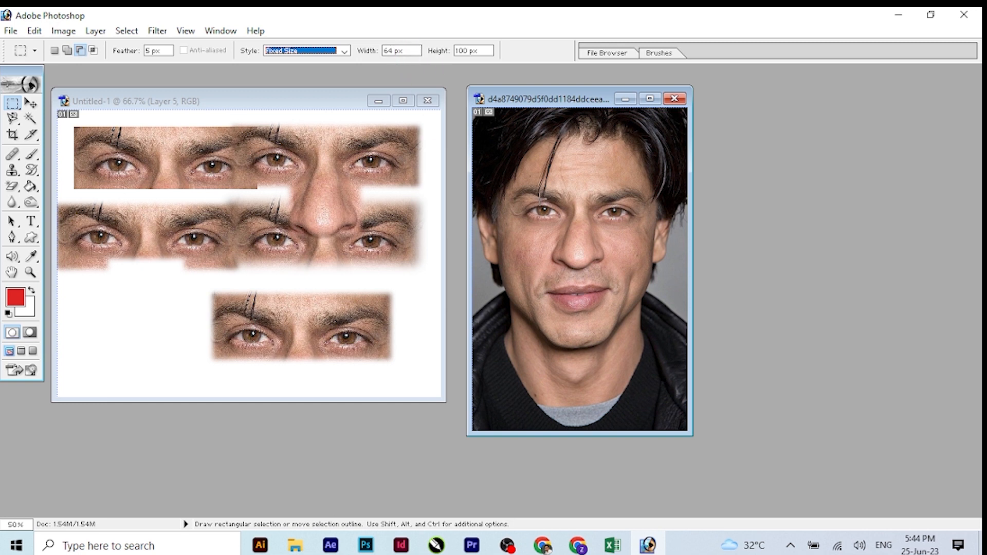
{"action": "left_click", "coordinate": [567, 210]}
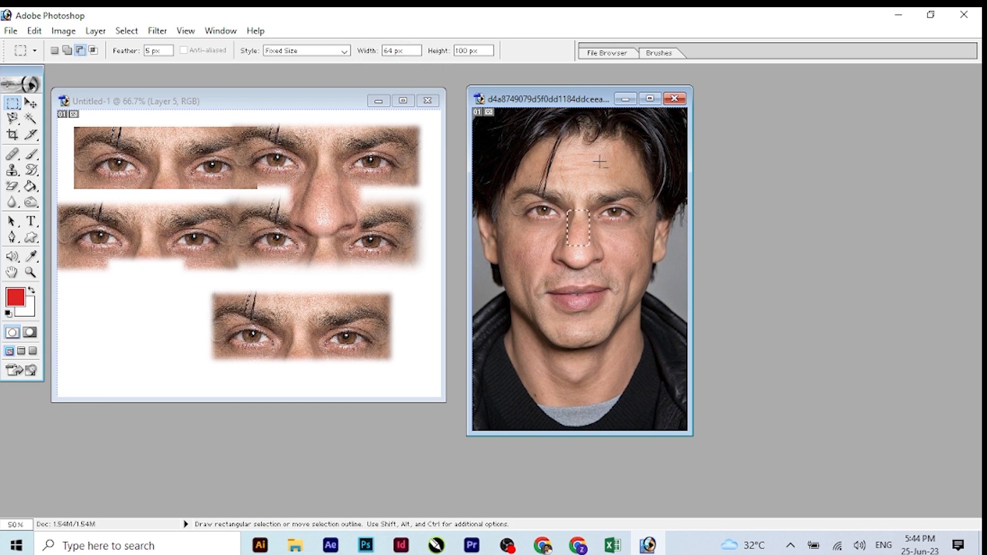
{"action": "key", "text": "ctrl+d"}
{"action": "key", "text": "ctrl"}
{"action": "key", "text": "ctrl+d"}
{"action": "key", "text": "ctrl"}
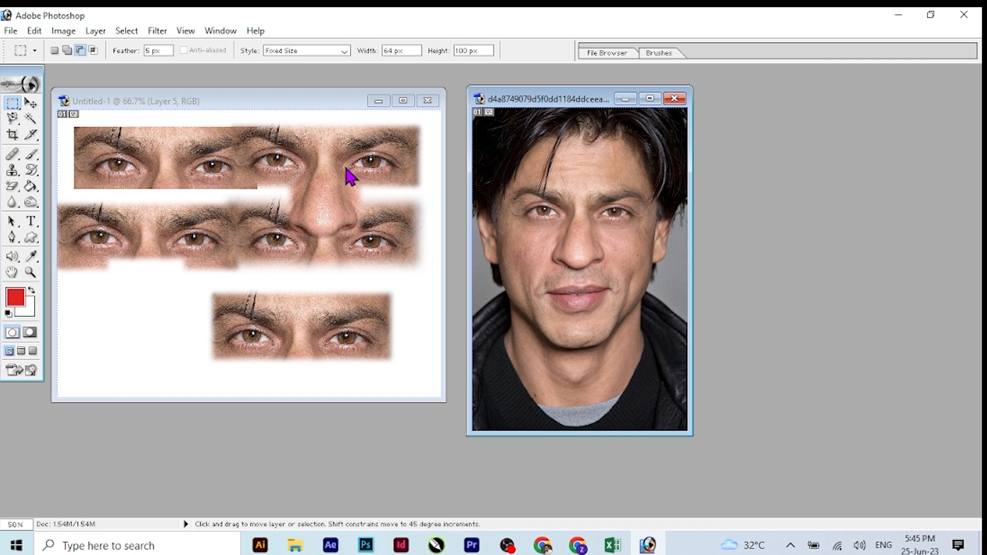
Open google1.JPG from the Desktop and maximize its document window.
{"action": "double_click", "coordinate": [803, 209]}
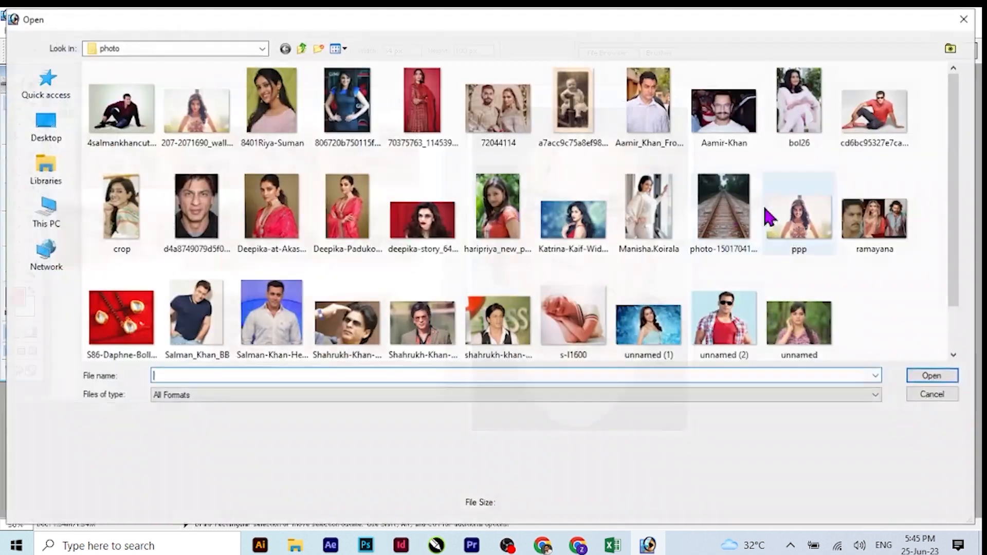
{"action": "left_click", "coordinate": [47, 126]}
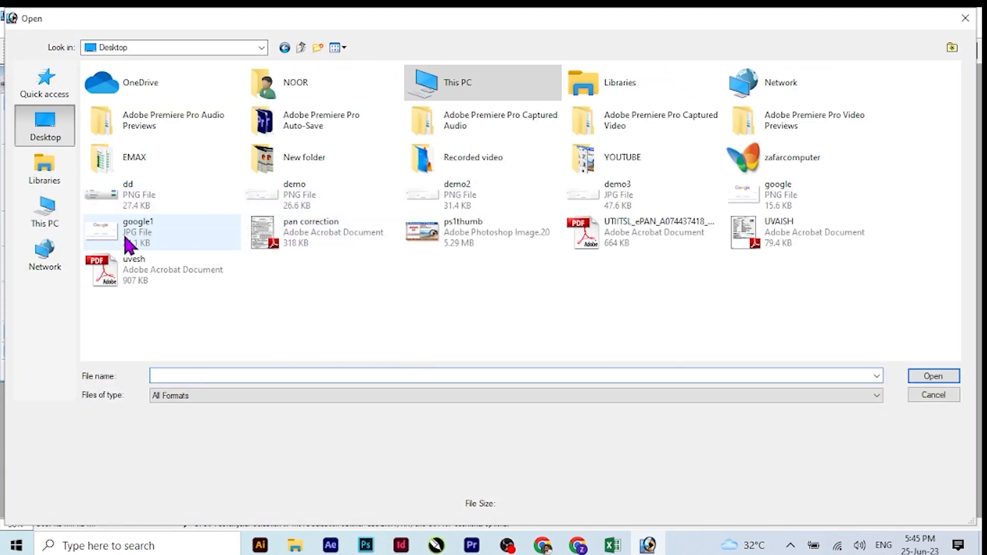
{"action": "double_click", "coordinate": [151, 229]}
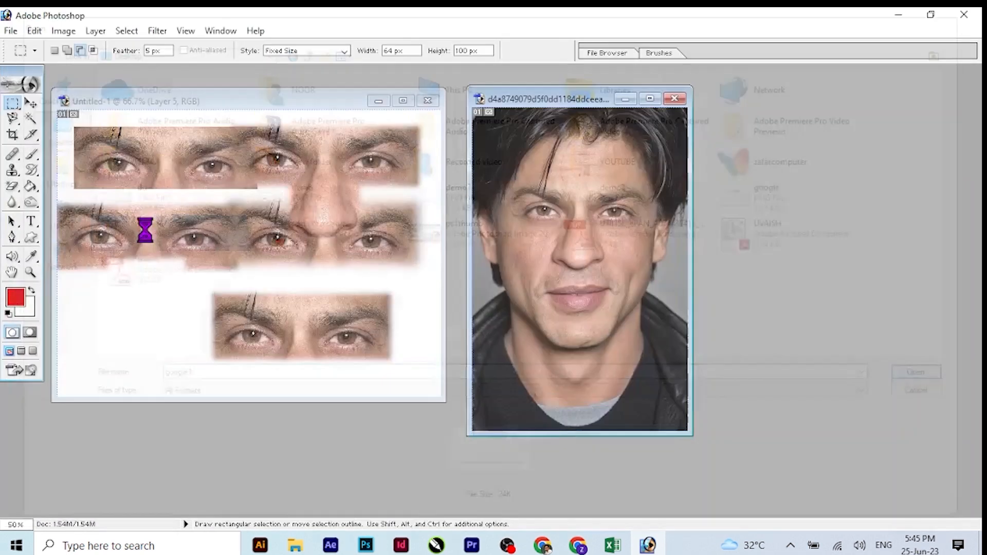
{"action": "left_click_drag", "start_coordinate": [306, 89], "coordinate": [443, 89]}
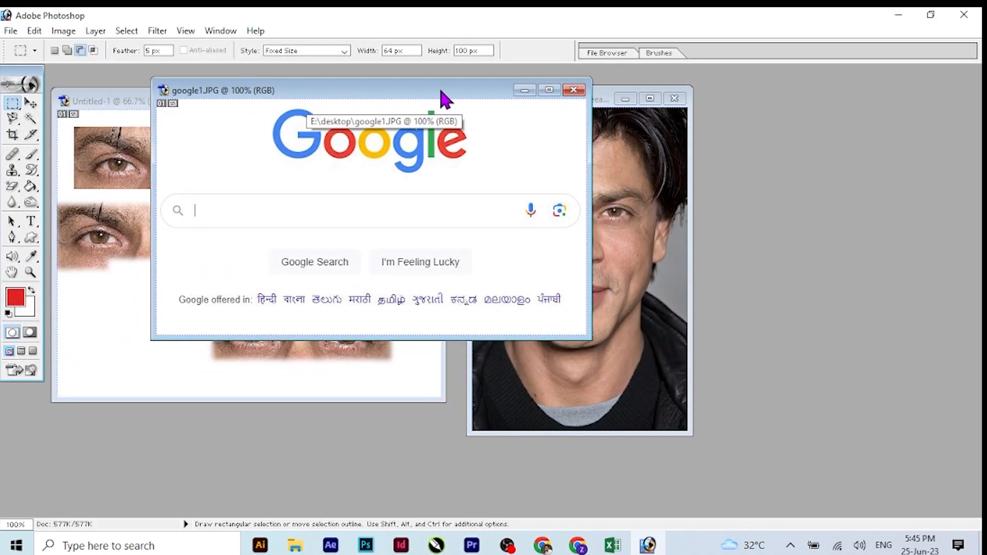
{"action": "left_click", "coordinate": [549, 90]}
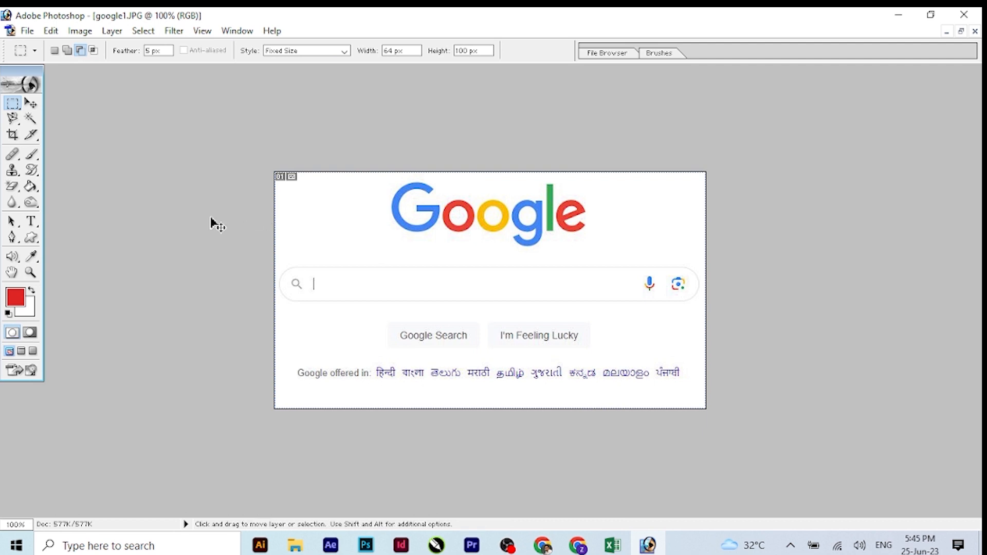
{"action": "key", "text": "ctrl+plus"}
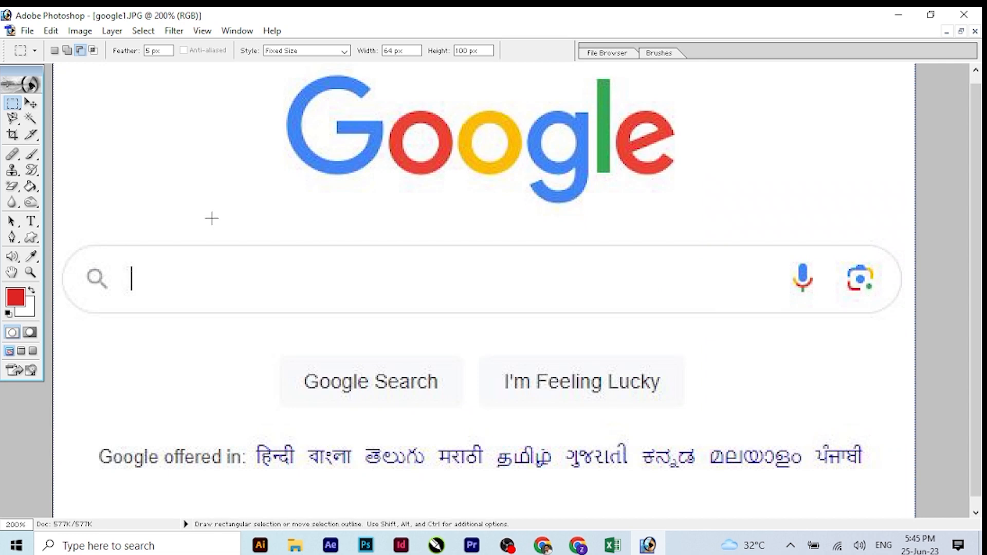
{"action": "key", "text": "ctrl+minus"}
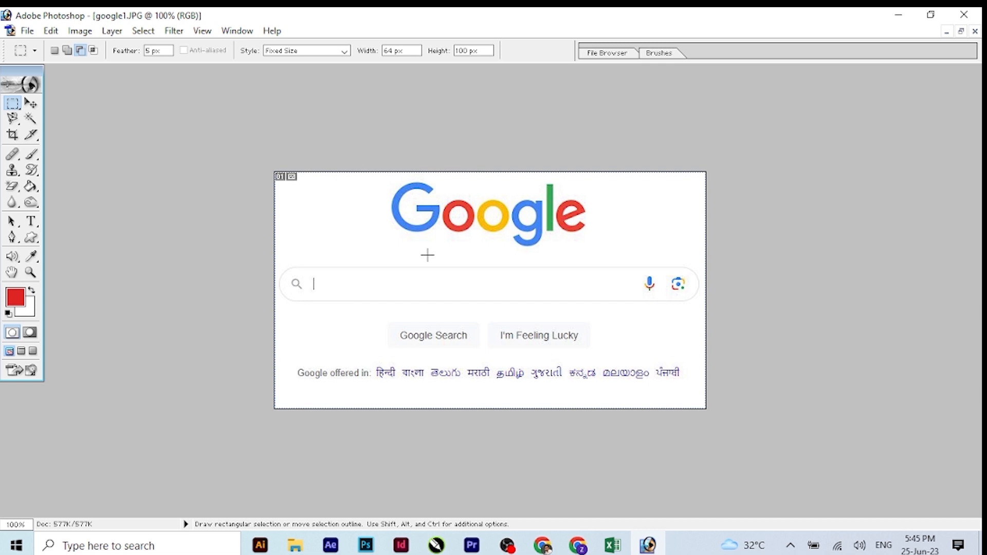
Select the logo's blue G with the Elliptical Marquee tool, move it slightly down, and deselect.
{"action": "left_click", "coordinate": [13, 104]}
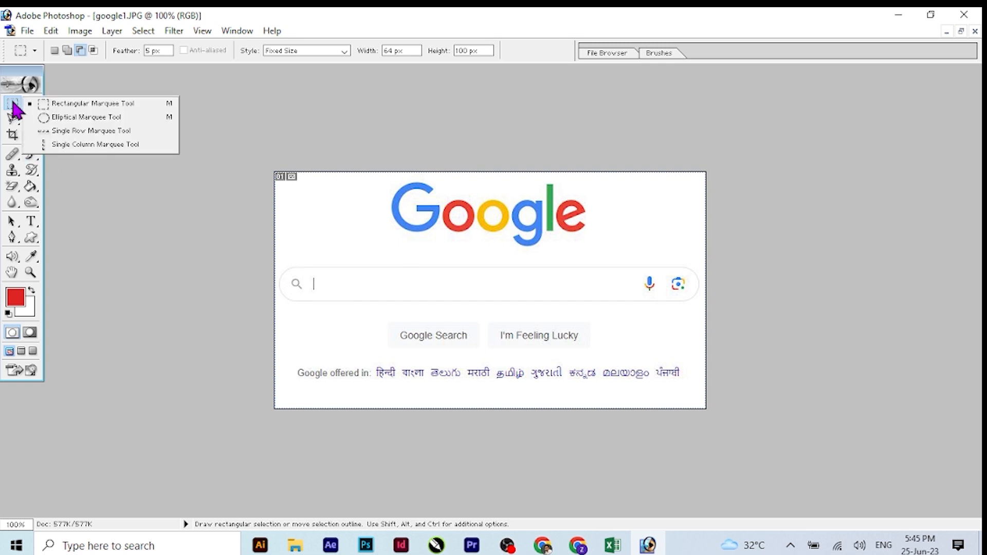
{"action": "left_click", "coordinate": [76, 118]}
{"action": "left_click", "coordinate": [392, 184]}
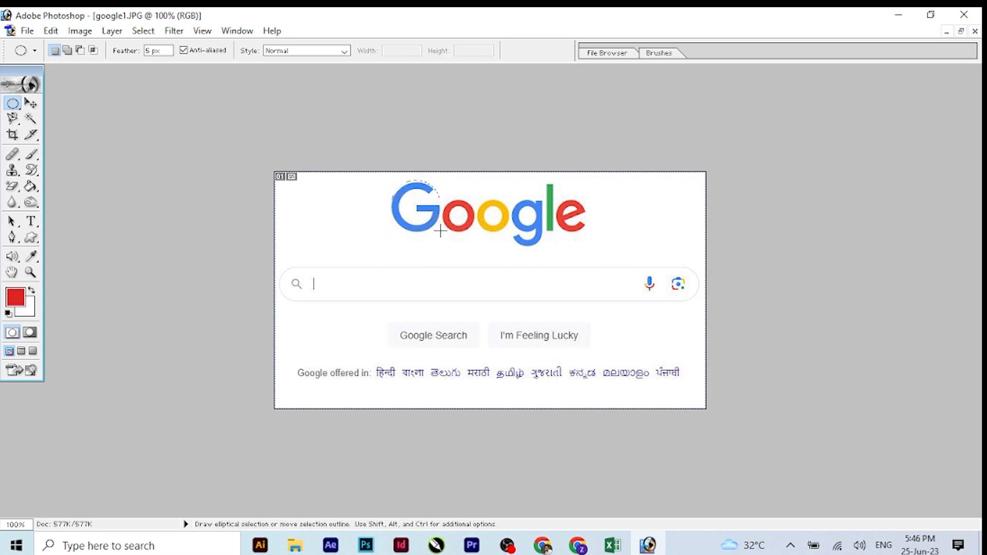
{"action": "left_click", "coordinate": [31, 104]}
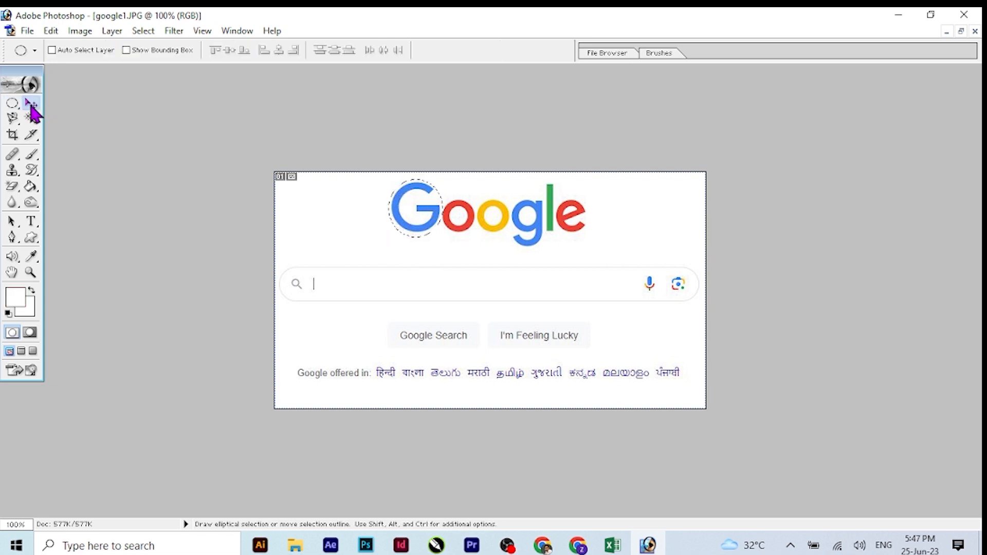
{"action": "left_click_drag", "start_coordinate": [396, 208], "coordinate": [395, 230]}
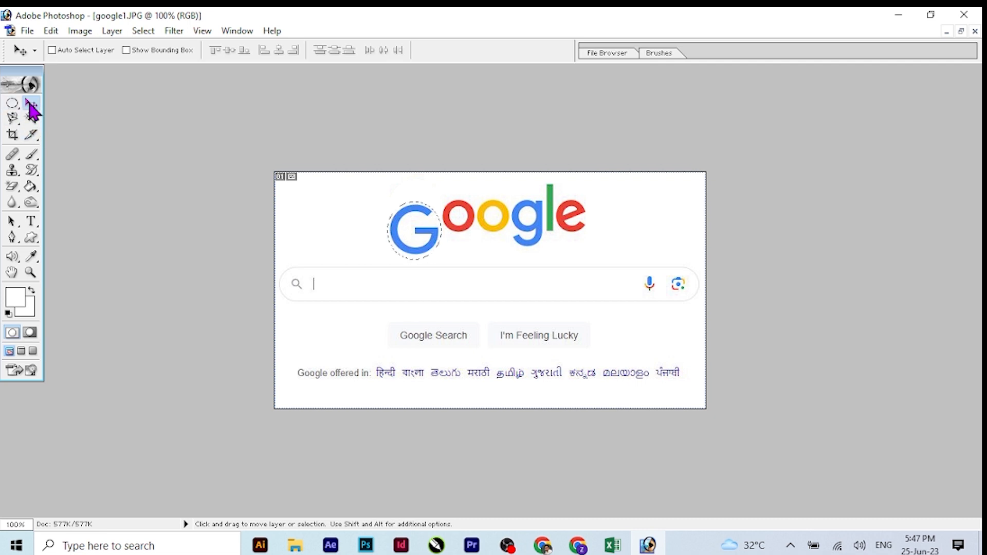
{"action": "key", "text": "ctrl+d"}
Select the logo's red "o" with the Elliptical Marquee tool, move it slightly up, and deselect.
{"action": "left_click", "coordinate": [12, 103]}
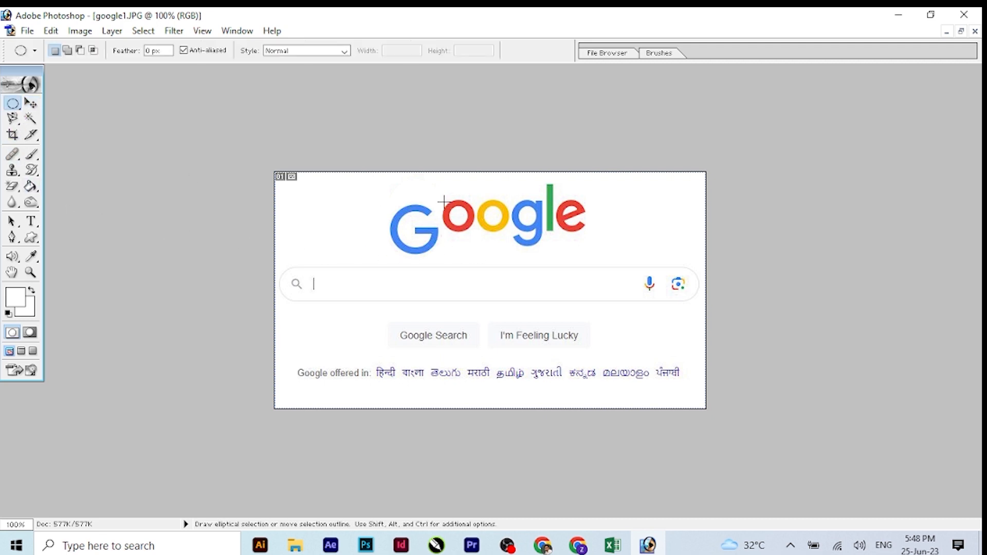
{"action": "left_click_drag", "start_coordinate": [443, 198], "coordinate": [476, 236]}
{"action": "left_click", "coordinate": [30, 103]}
{"action": "mouse_move", "coordinate": [474, 226]}
{"action": "left_mouse_down"}
{"action": "mouse_move", "coordinate": [456, 214]}
{"action": "mouse_move", "coordinate": [473, 239]}
{"action": "mouse_move", "coordinate": [469, 213]}
{"action": "left_mouse_up"}
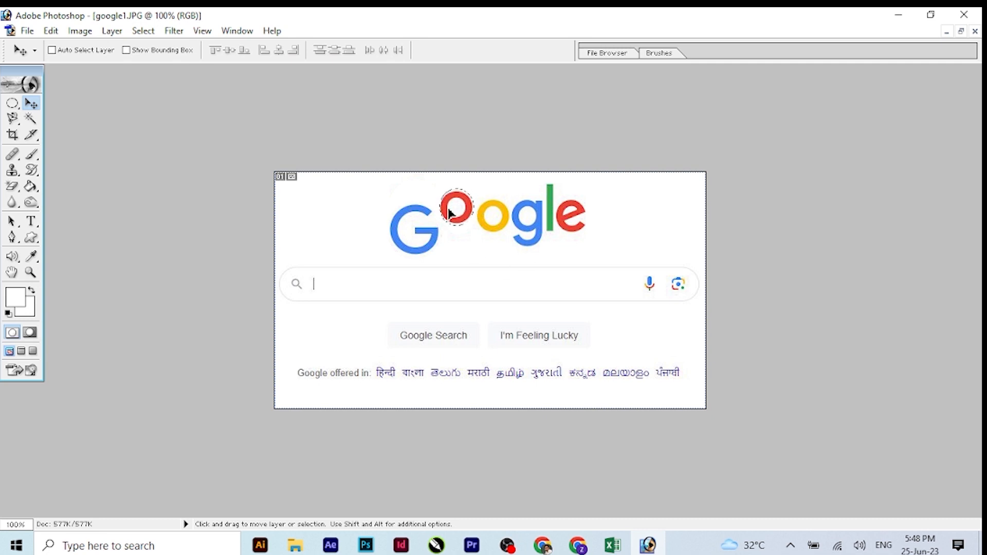
{"action": "key", "text": "ctrl+d"}
Select the logo's lowercase blue "g" with the Rectangular Marquee tool, move it slightly down, and deselect.
{"action": "left_click_drag", "start_coordinate": [15, 103], "coordinate": [70, 105]}
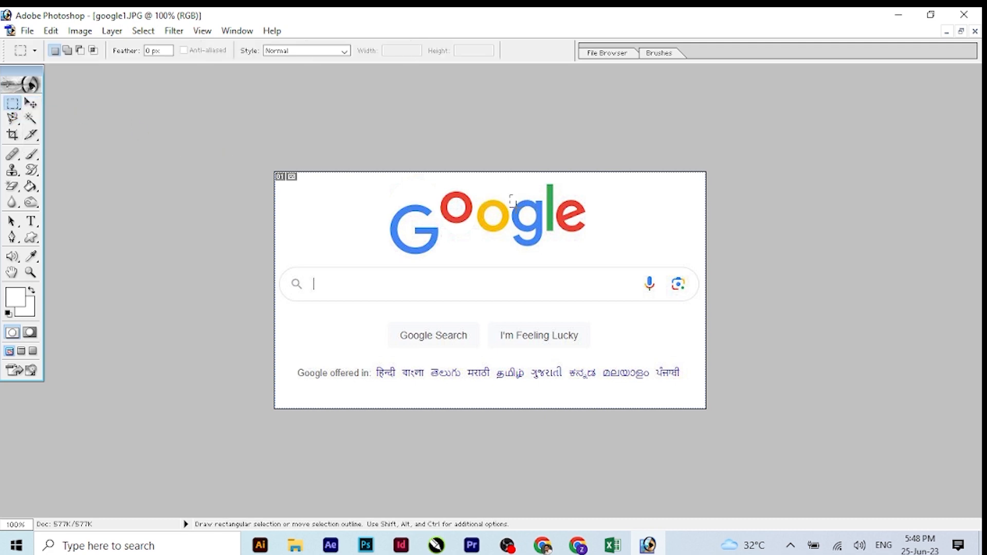
{"action": "left_click_drag", "start_coordinate": [511, 196], "coordinate": [546, 251]}
{"action": "left_click", "coordinate": [31, 104]}
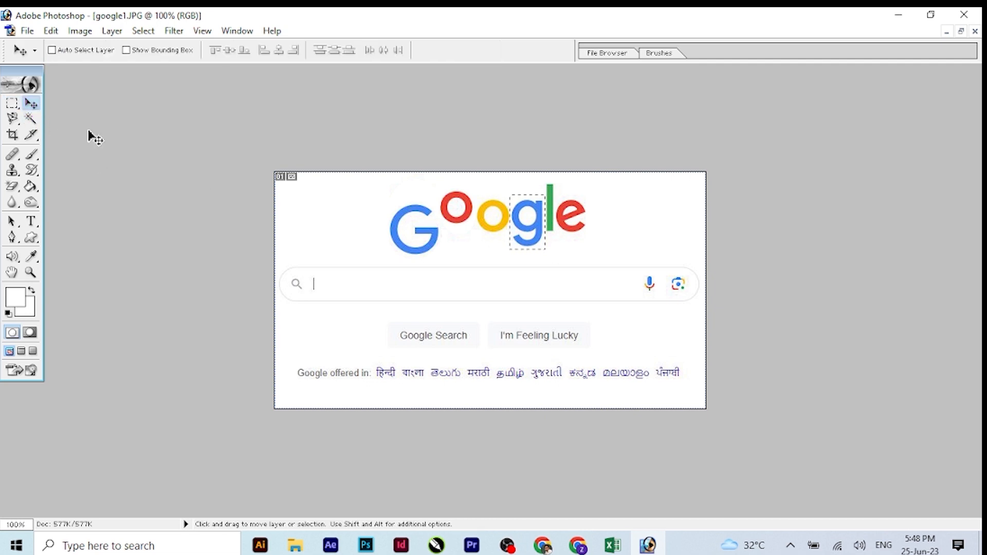
{"action": "left_click_drag", "start_coordinate": [529, 229], "coordinate": [531, 237]}
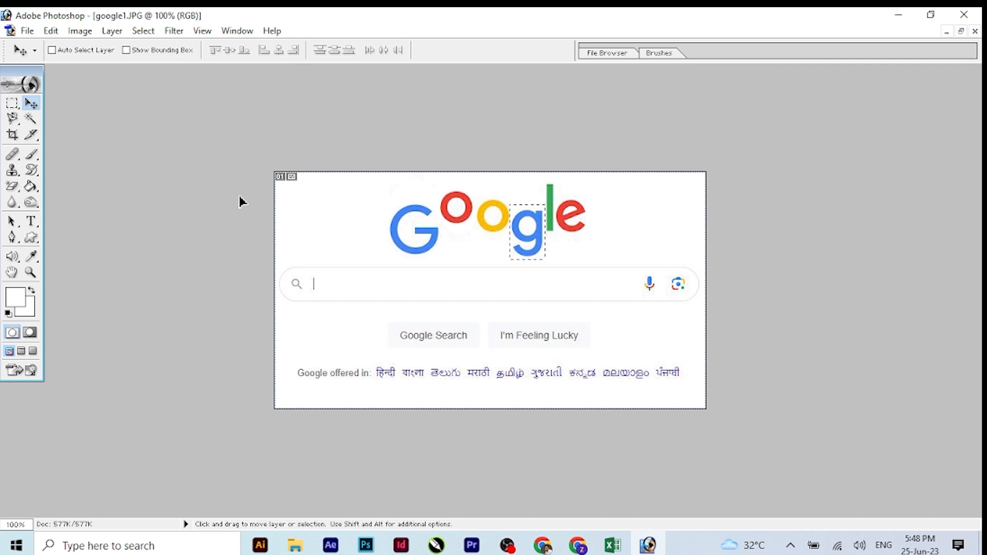
{"action": "key", "text": "ctrl+d"}
Erase the text cursor from the search bar using a rectangular selection around it, and deselect.
{"action": "left_click", "coordinate": [13, 102]}
{"action": "left_click_drag", "start_coordinate": [309, 272], "coordinate": [322, 295]}
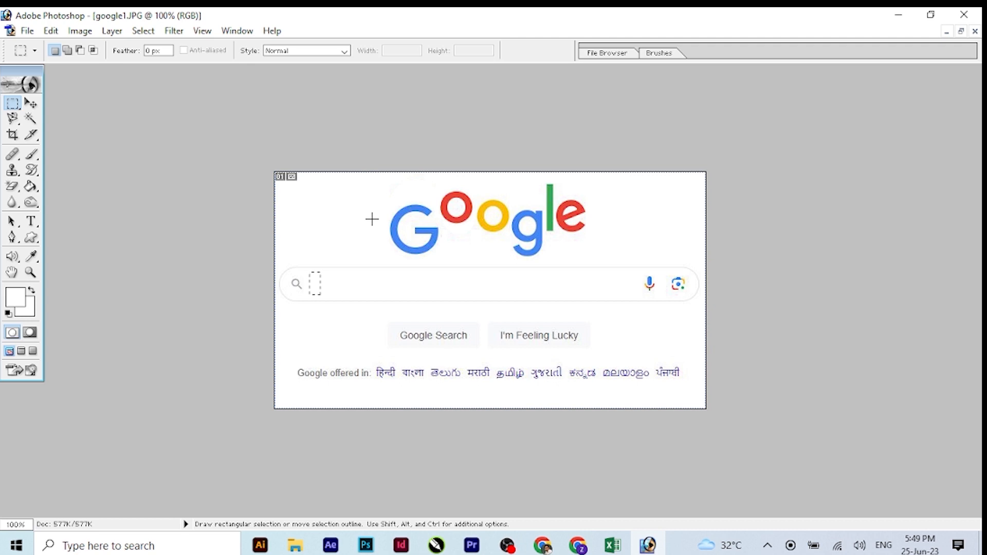
{"action": "key", "text": "ctrl+d"}
Select the microphone and lens icons with a rectangle, move them out of the search bar to beside the G, and deselect.
{"action": "left_click_drag", "start_coordinate": [640, 272], "coordinate": [687, 298]}
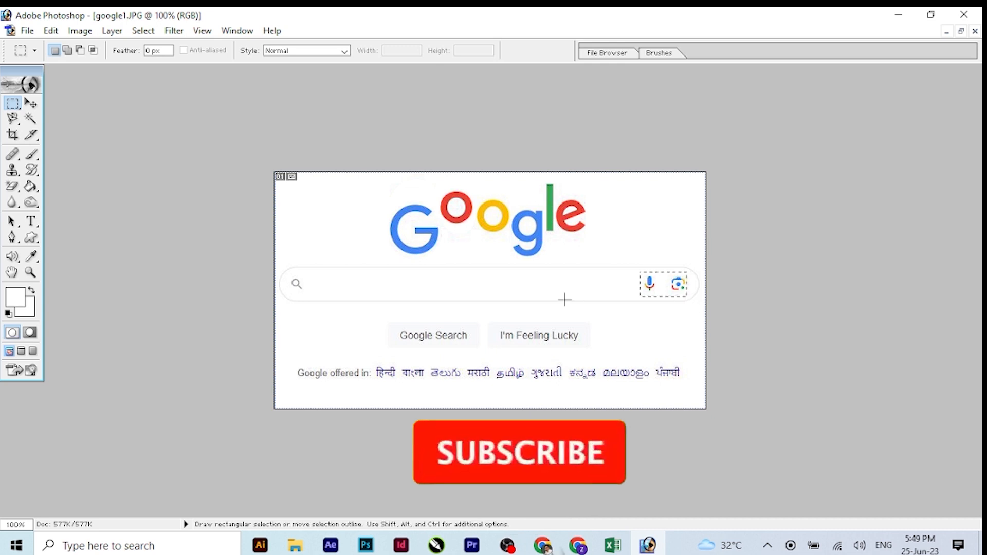
{"action": "left_click", "coordinate": [31, 103]}
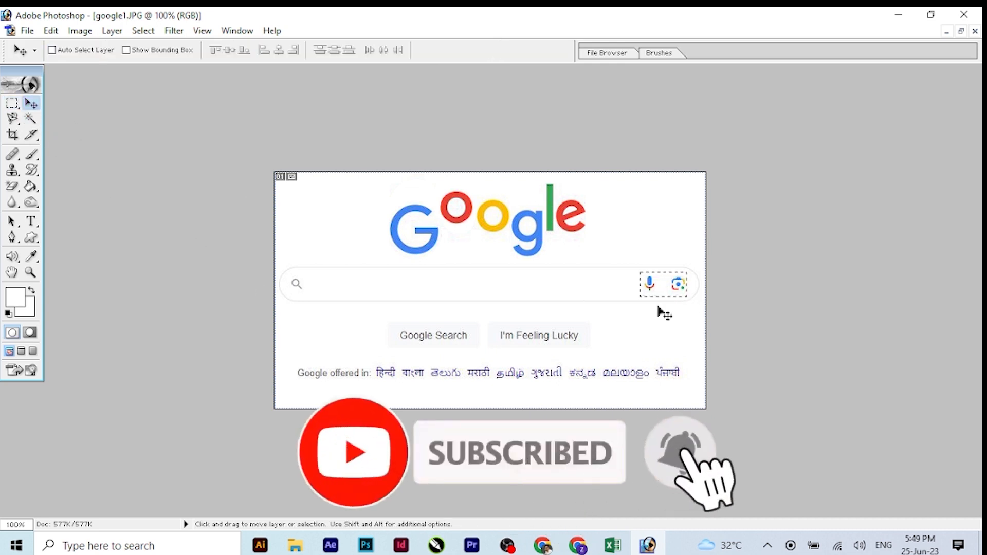
{"action": "left_click_drag", "start_coordinate": [685, 295], "coordinate": [354, 237]}
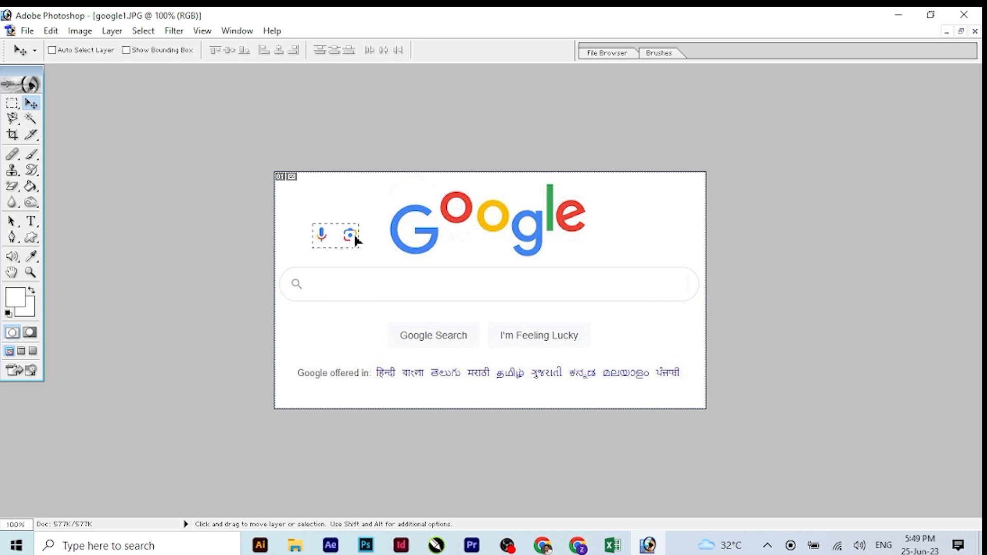
{"action": "key", "text": "ctrl+d"}
Select the magnifier icon with a rectangle and move it to the opposite end of the search bar.
{"action": "left_click", "coordinate": [12, 103]}
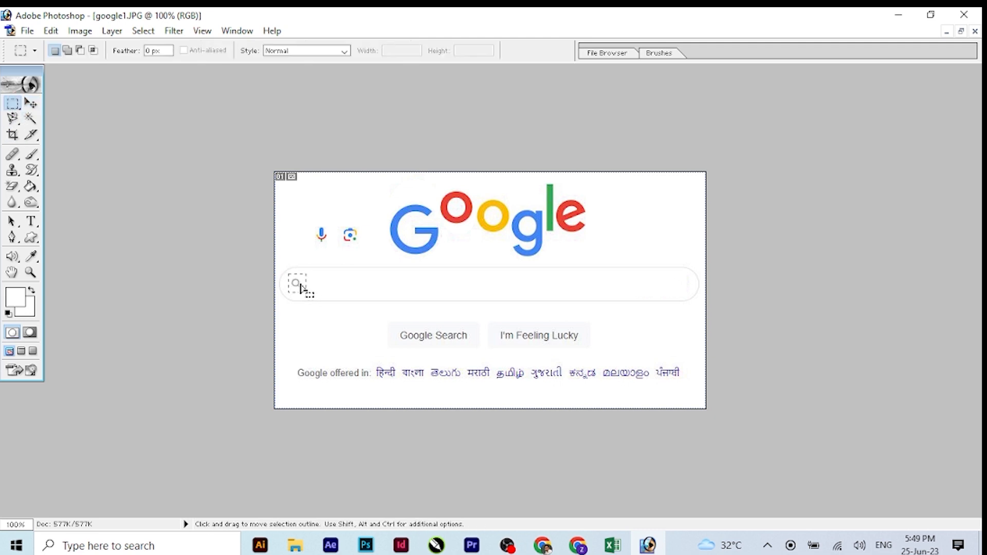
{"action": "left_click", "coordinate": [31, 103]}
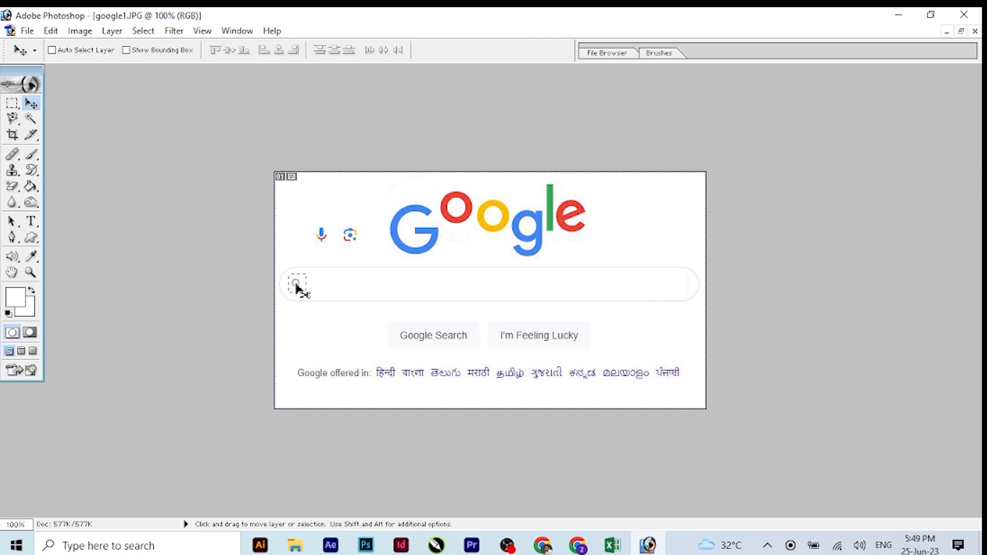
{"action": "left_click_drag", "start_coordinate": [459, 291], "coordinate": [680, 291]}
Select the microphone and lens icons beside the G and move them into the search bar's empty left end.
{"action": "left_click", "coordinate": [12, 103]}
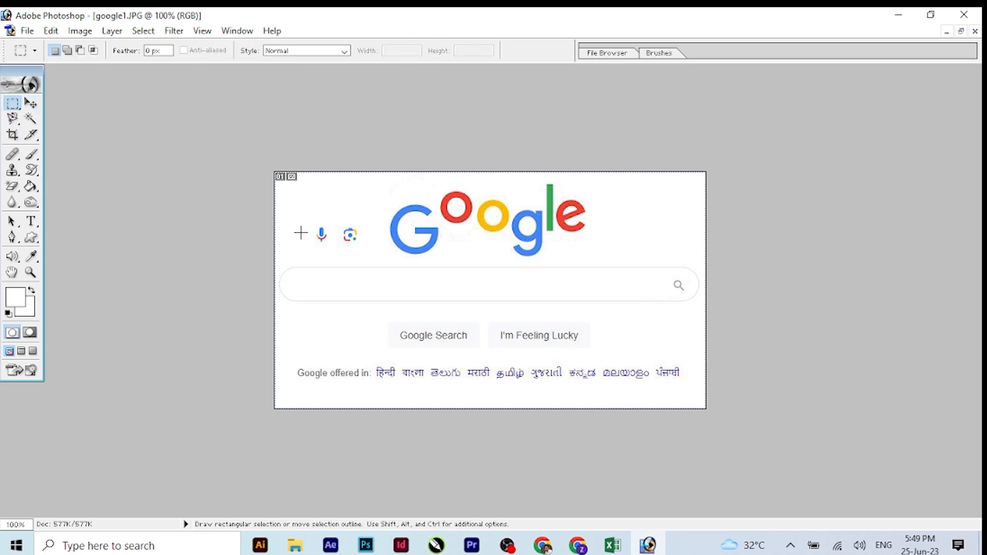
{"action": "key", "text": "v"}
{"action": "left_click_drag", "start_coordinate": [351, 236], "coordinate": [327, 286]}
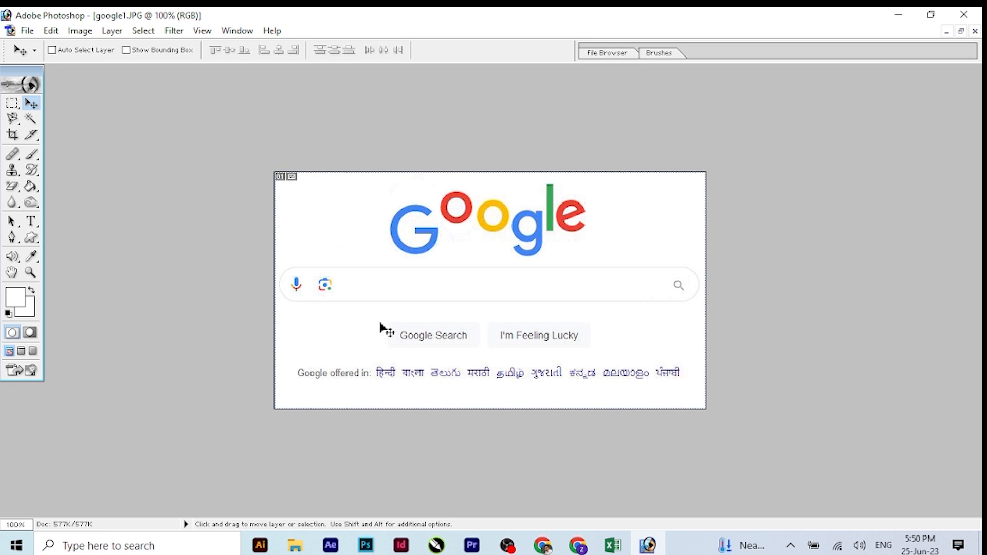
Select the whole "Google offered in" language line with a rectangle and move it up to just below the search bar.
{"action": "left_click", "coordinate": [12, 102]}
{"action": "left_click_drag", "start_coordinate": [293, 363], "coordinate": [687, 384]}
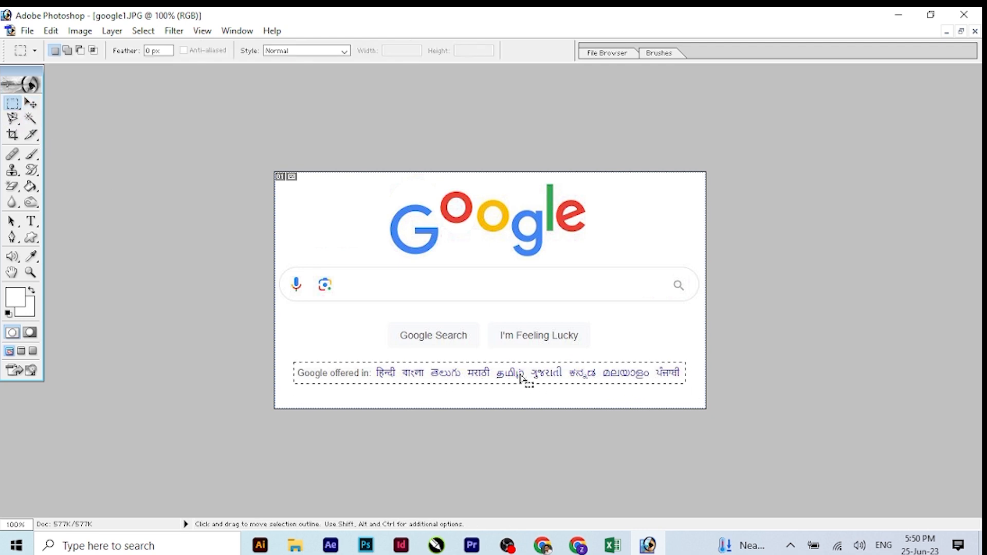
{"action": "left_click", "coordinate": [31, 103]}
{"action": "left_click_drag", "start_coordinate": [503, 379], "coordinate": [495, 323]}
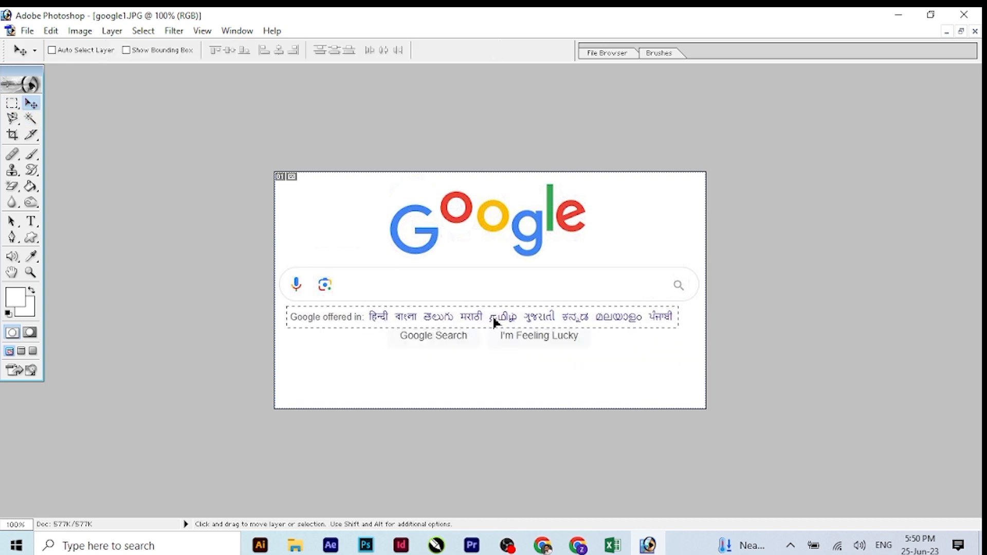
Deselect the language line and move the google1.JPG window aside so the other open images show.
{"action": "key", "text": "ctrl+d"}
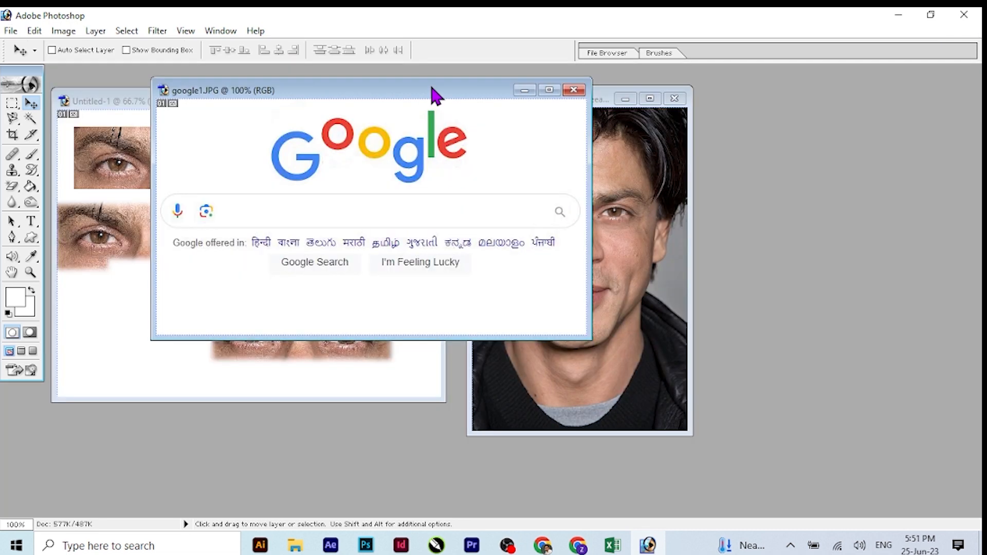
{"action": "left_click_drag", "start_coordinate": [430, 86], "coordinate": [388, 129]}
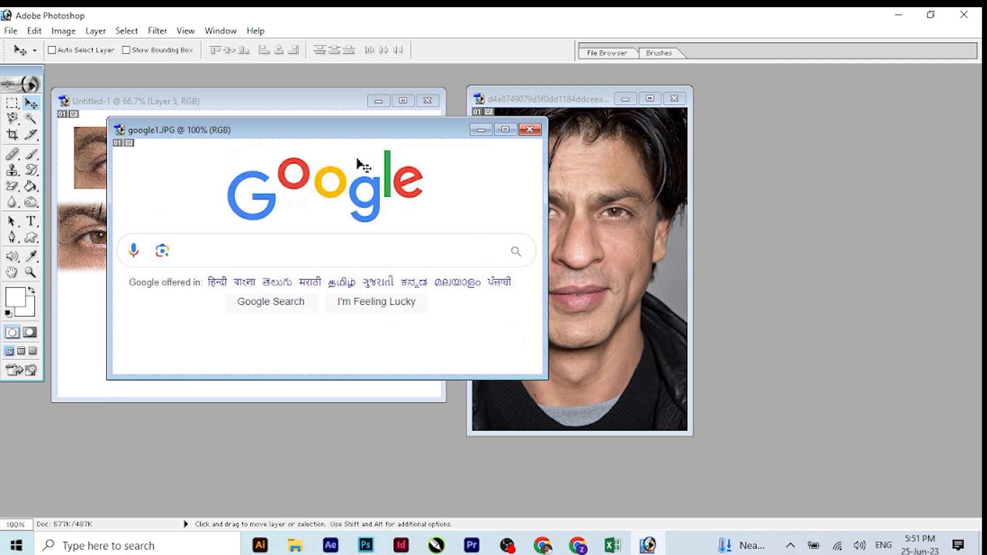
{"action": "left_click_drag", "start_coordinate": [360, 132], "coordinate": [612, 139]}
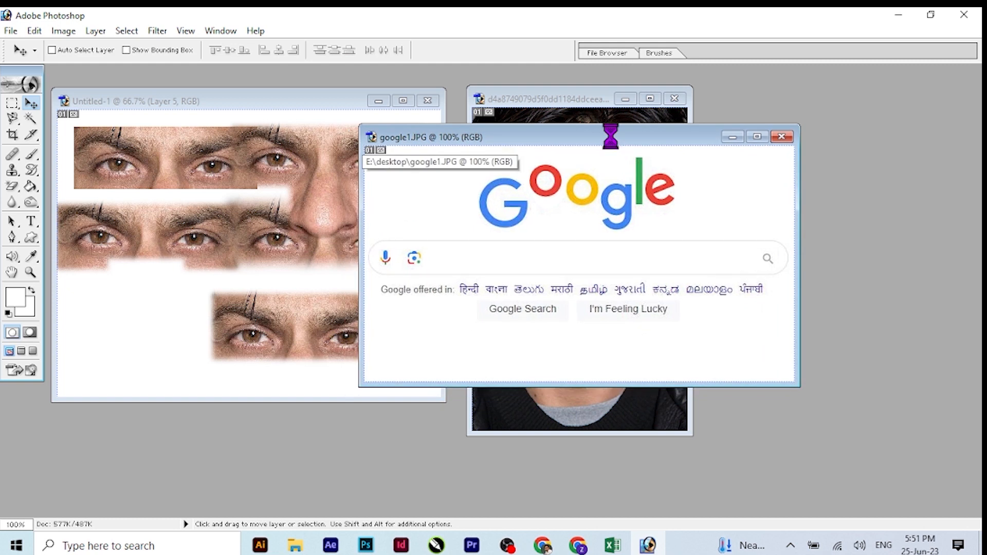
Open demo.PNG from the desktop folder and arrange its window below google1.JPG with both images in view.
{"action": "key", "text": "ctrl+o"}
{"action": "left_click", "coordinate": [124, 249]}
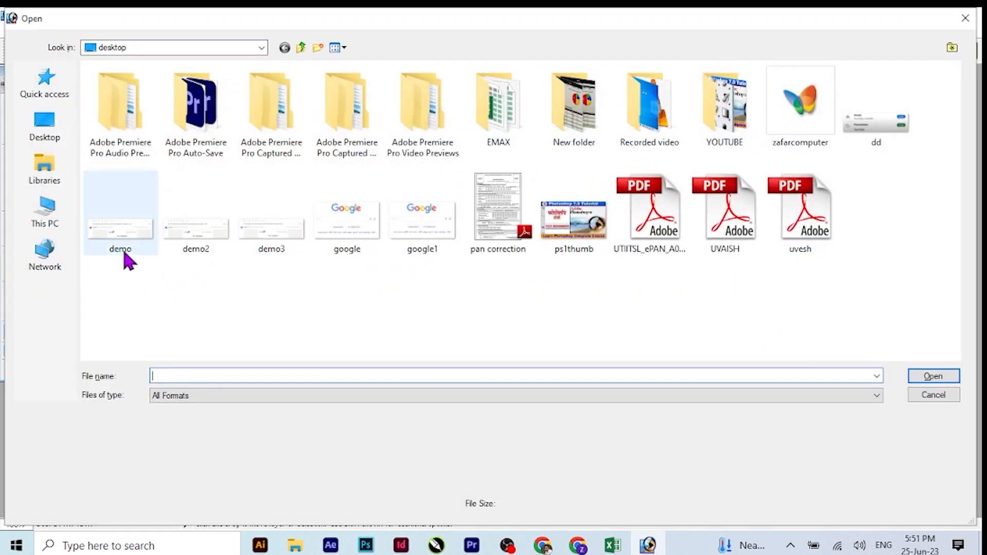
{"action": "double_click", "coordinate": [136, 238]}
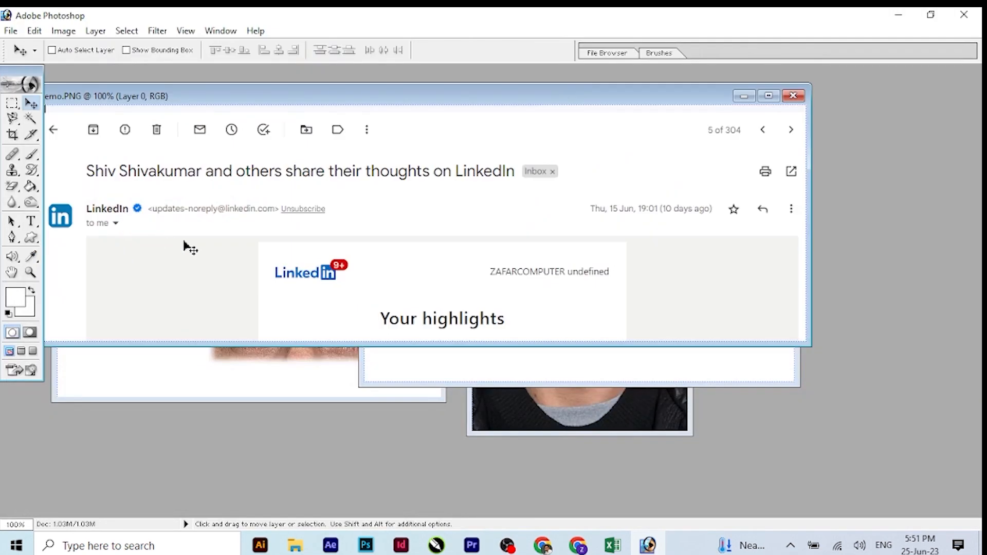
{"action": "left_click_drag", "start_coordinate": [567, 103], "coordinate": [604, 287]}
{"action": "left_click", "coordinate": [601, 137]}
{"action": "left_click_drag", "start_coordinate": [606, 140], "coordinate": [737, 91]}
{"action": "left_click", "coordinate": [465, 278]}
{"action": "left_click_drag", "start_coordinate": [463, 275], "coordinate": [511, 285]}
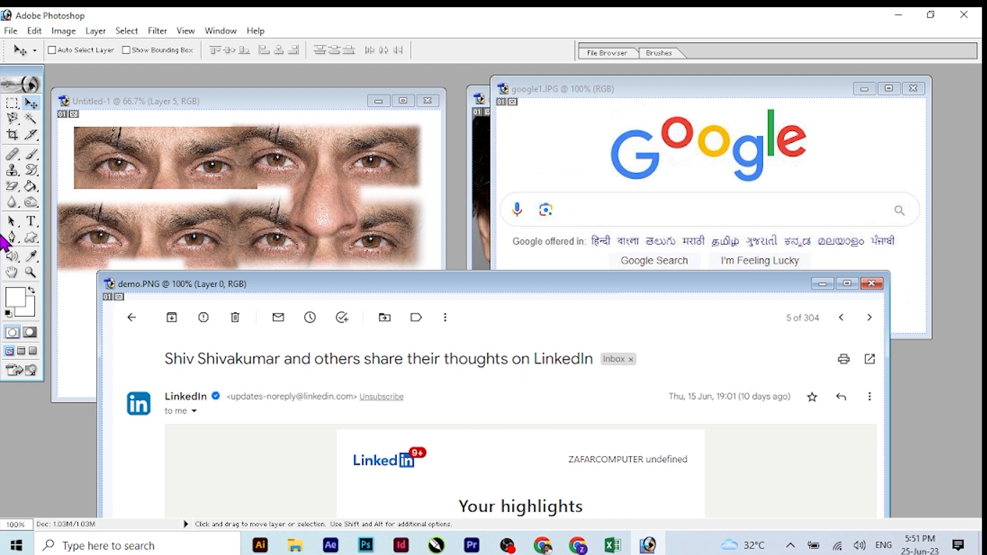
Select the microphone and lens icons in google1.JPG with a rectangle and copy them into demo.PNG beside the LinkedIn logo.
{"action": "left_click", "coordinate": [13, 104]}
{"action": "left_click", "coordinate": [512, 199]}
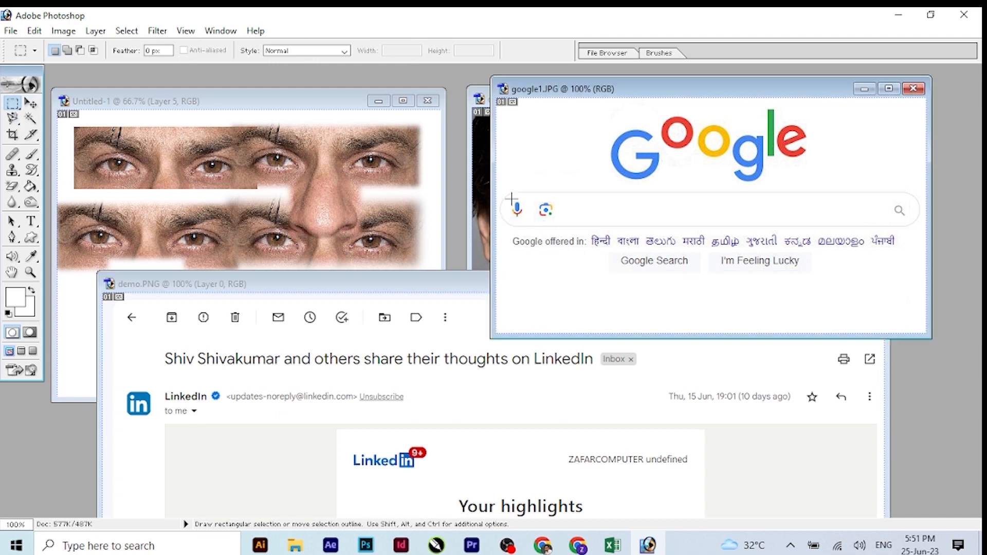
{"action": "left_click_drag", "start_coordinate": [546, 221], "coordinate": [557, 221]}
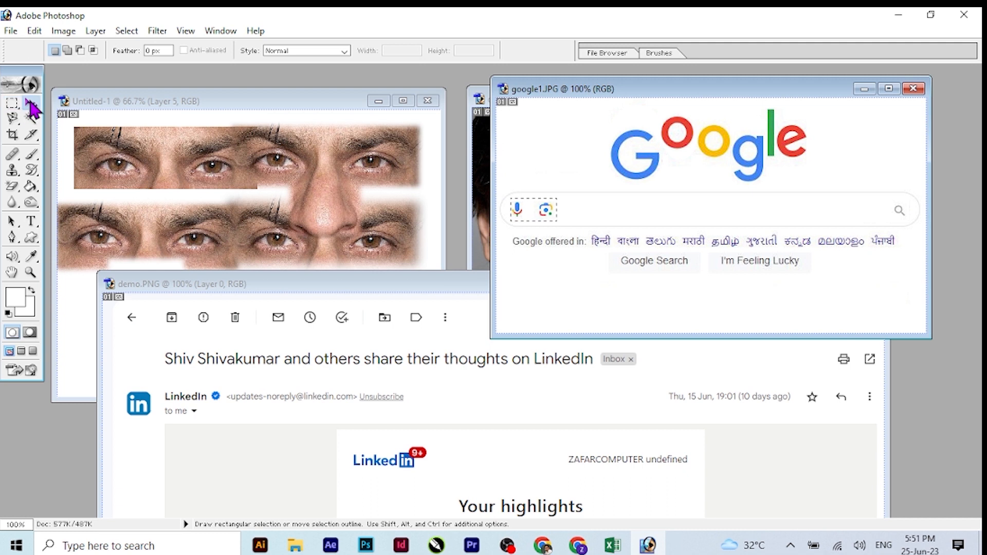
{"action": "left_click", "coordinate": [31, 105]}
{"action": "left_click_drag", "start_coordinate": [551, 214], "coordinate": [463, 469]}
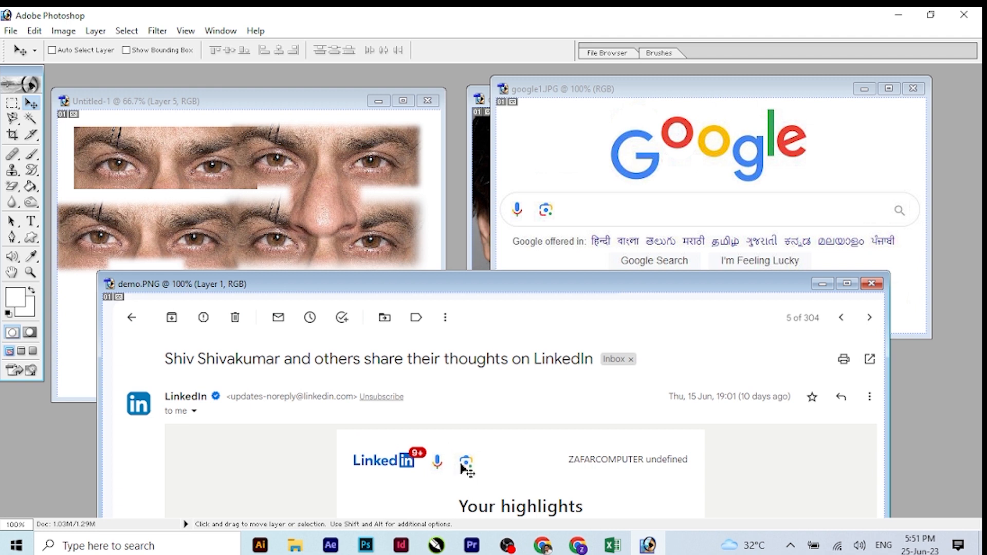
Reposition the demo.PNG window so the Google image above it stays uncovered, and make google1.JPG the active document.
{"action": "left_click_drag", "start_coordinate": [561, 287], "coordinate": [499, 137]}
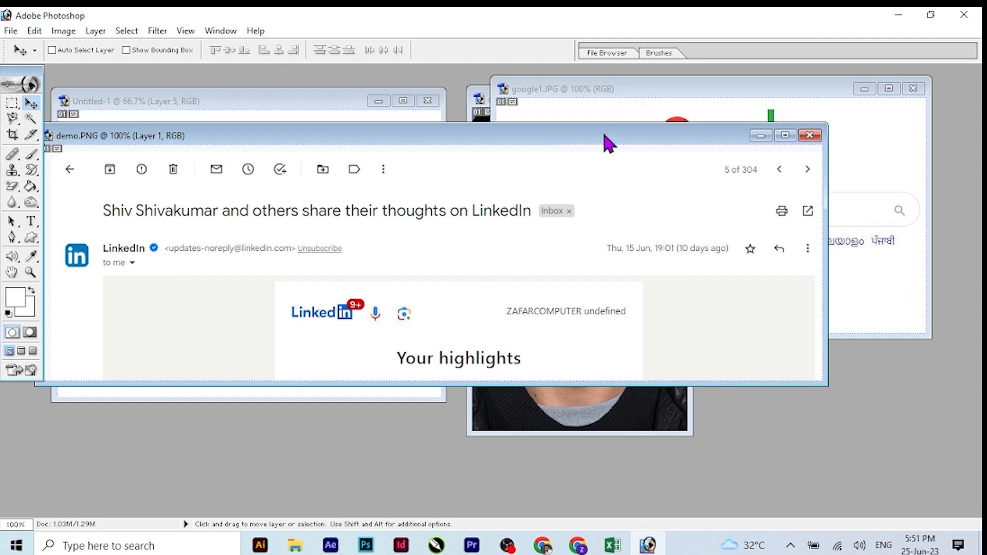
{"action": "left_click_drag", "start_coordinate": [603, 131], "coordinate": [583, 186]}
{"action": "left_click_drag", "start_coordinate": [718, 253], "coordinate": [677, 234]}
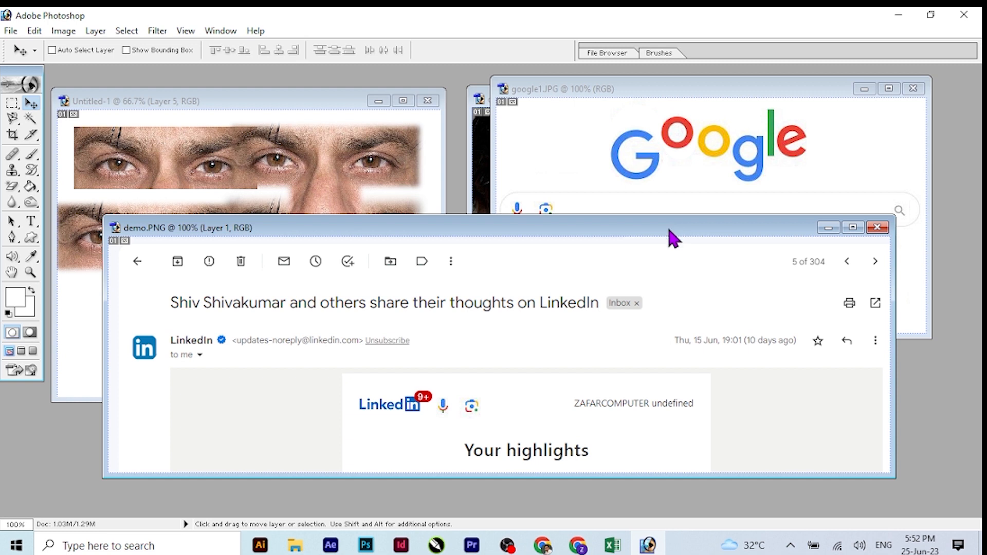
{"action": "left_click_drag", "start_coordinate": [733, 229], "coordinate": [653, 296]}
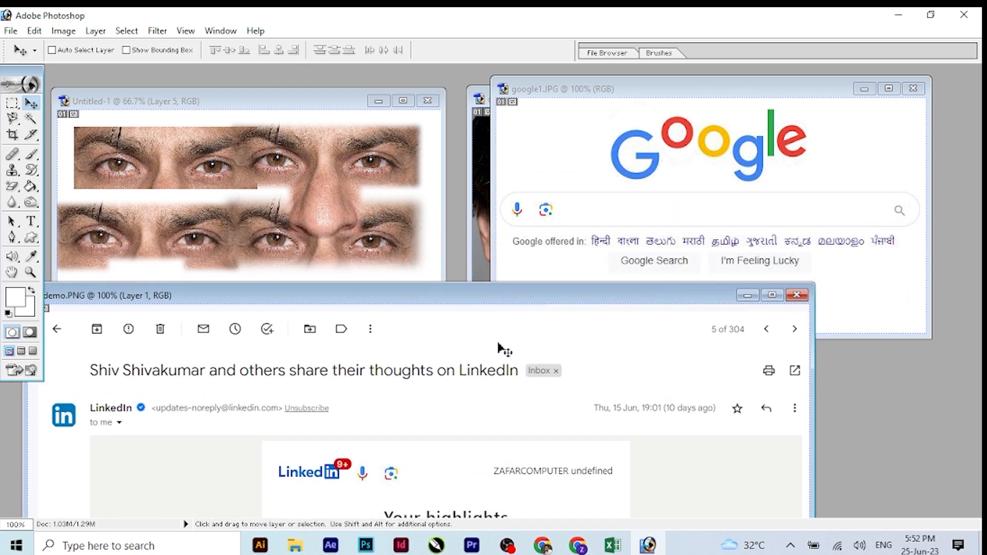
{"action": "left_click", "coordinate": [656, 95]}
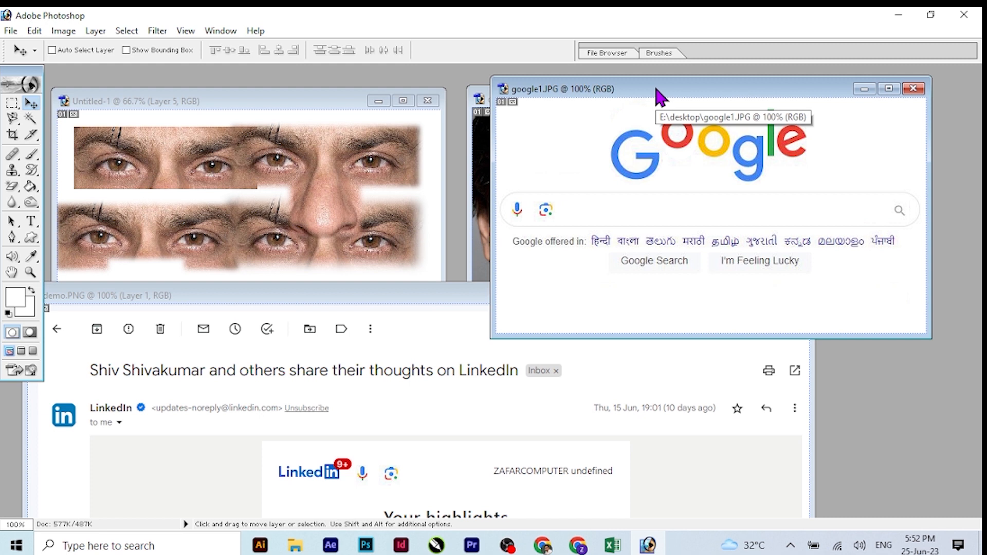
Open google.PNG from the desktop folder and place its window beside google1.JPG.
{"action": "key", "text": "ctrl+o"}
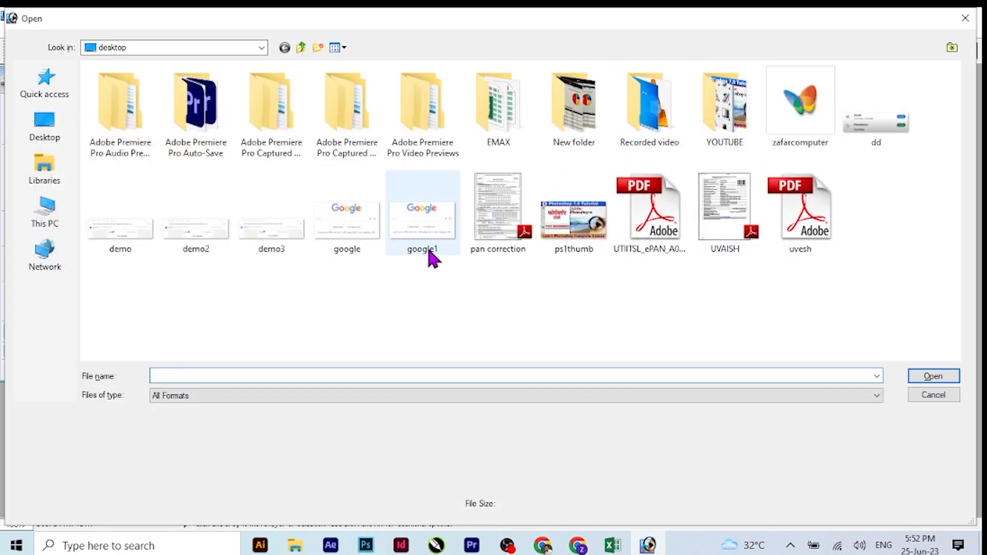
{"action": "double_click", "coordinate": [348, 226]}
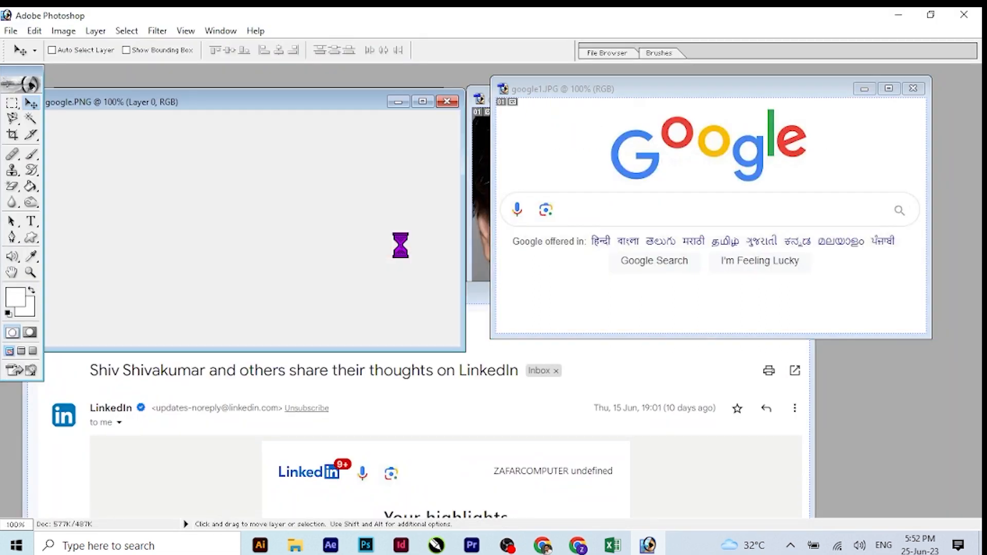
{"action": "left_click_drag", "start_coordinate": [324, 102], "coordinate": [443, 105]}
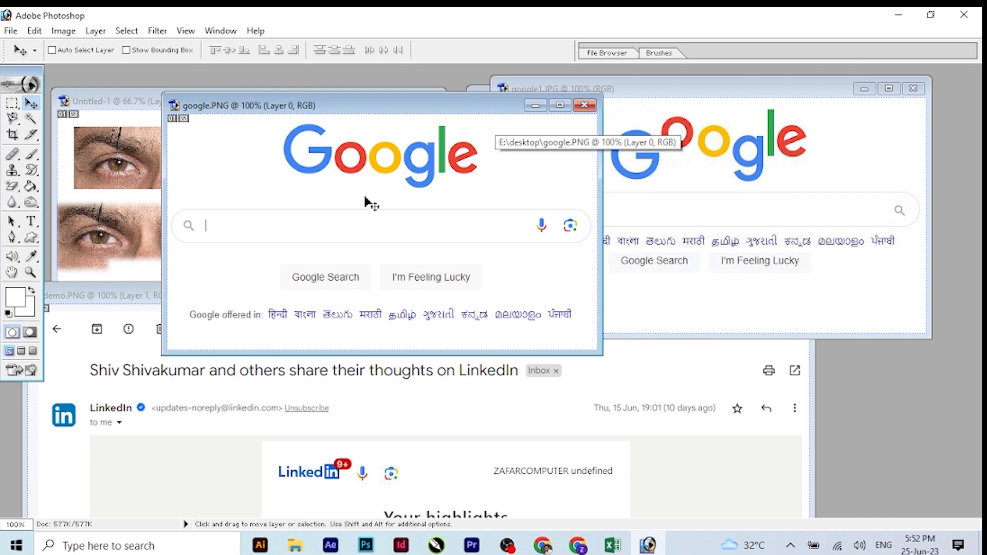
Select the letter G of the google.PNG logo with the Elliptical Marquee, move it straight down, and deselect.
{"action": "left_click", "coordinate": [12, 103]}
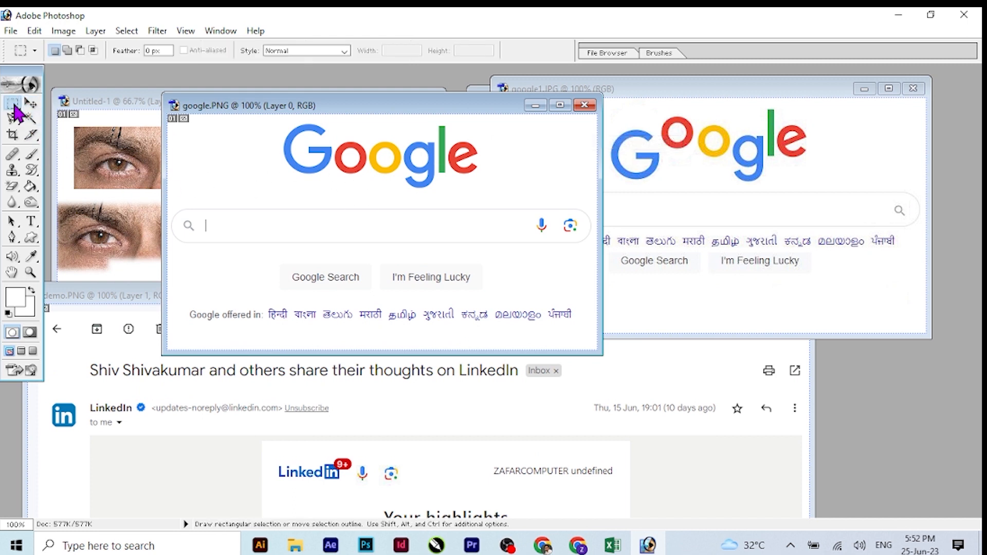
{"action": "left_click", "coordinate": [14, 105]}
{"action": "left_click", "coordinate": [77, 118]}
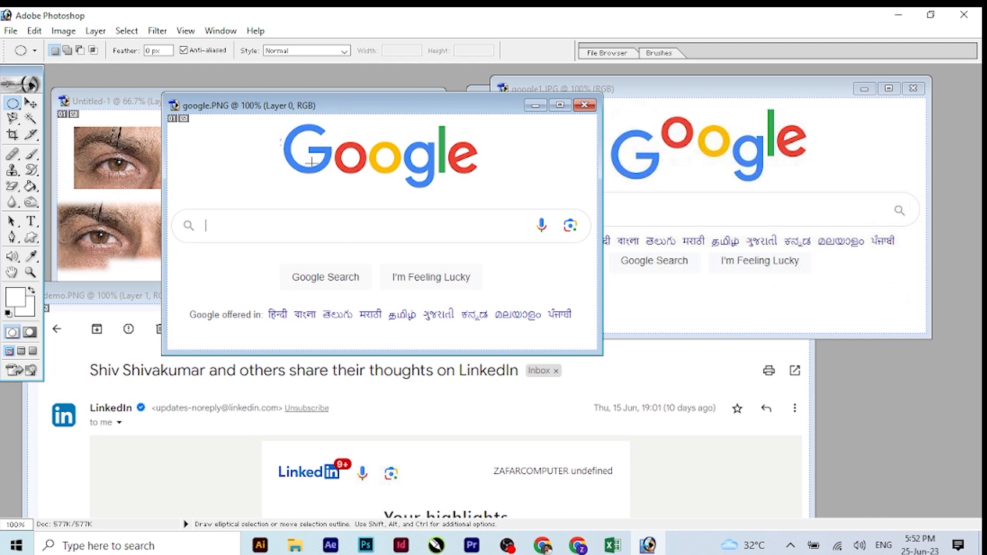
{"action": "left_click_drag", "start_coordinate": [327, 179], "coordinate": [335, 182]}
{"action": "left_click", "coordinate": [31, 103]}
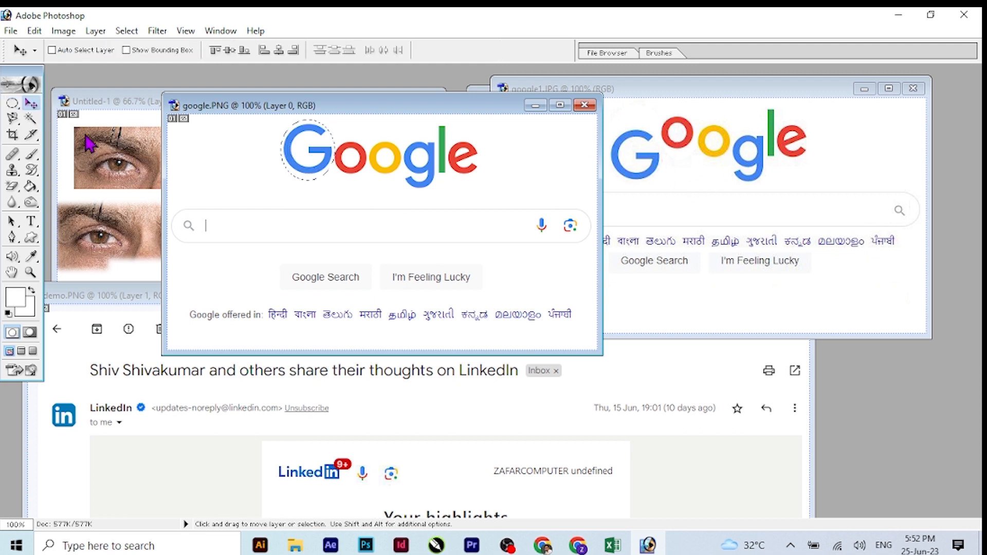
{"action": "left_click_drag", "start_coordinate": [289, 150], "coordinate": [288, 188]}
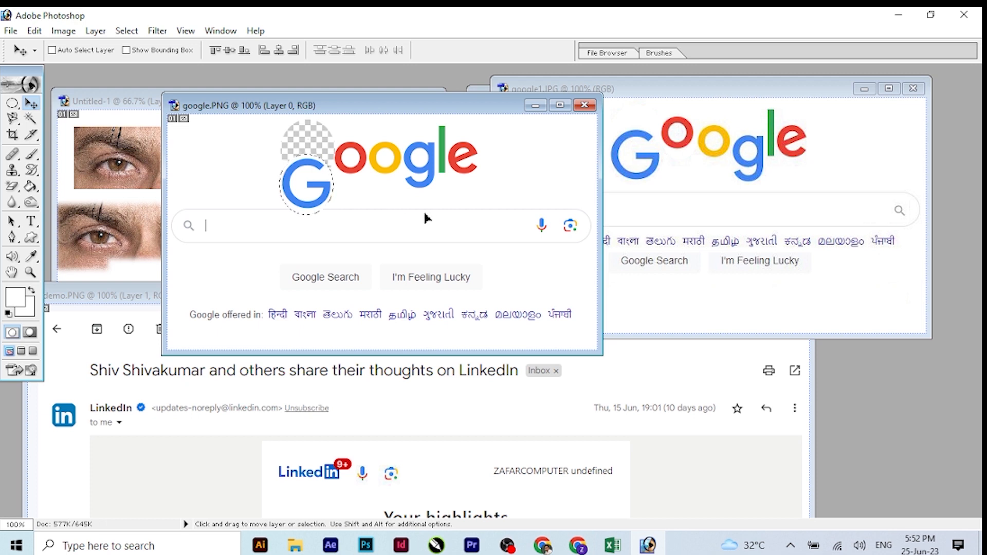
{"action": "key", "text": "ctrl+d"}
Select the "I'm Feeling Lucky" text in google.PNG with an ellipse and copy it into google1.JPG between the logo and search bar.
{"action": "left_click_drag", "start_coordinate": [503, 107], "coordinate": [907, 296]}
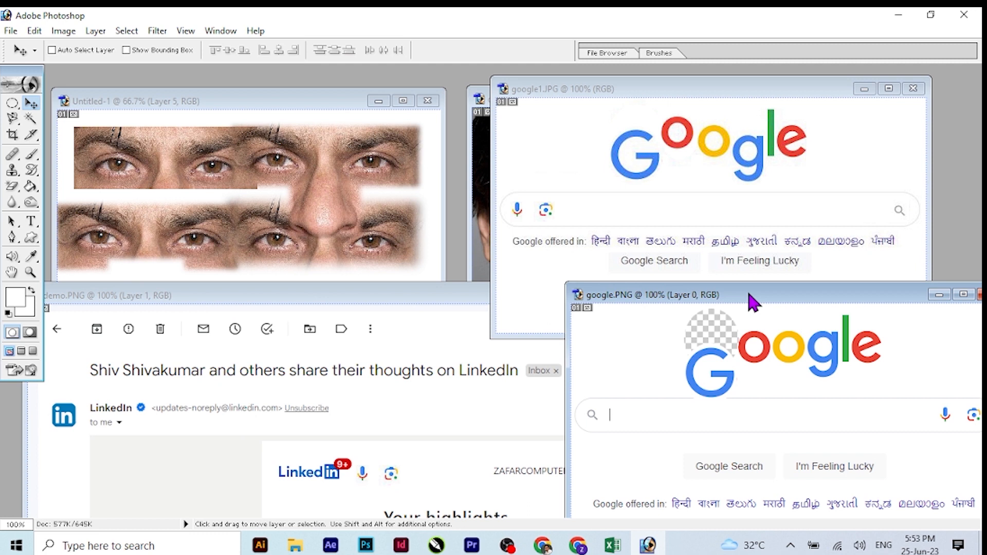
{"action": "left_click_drag", "start_coordinate": [752, 301], "coordinate": [451, 205]}
{"action": "left_click", "coordinate": [12, 103]}
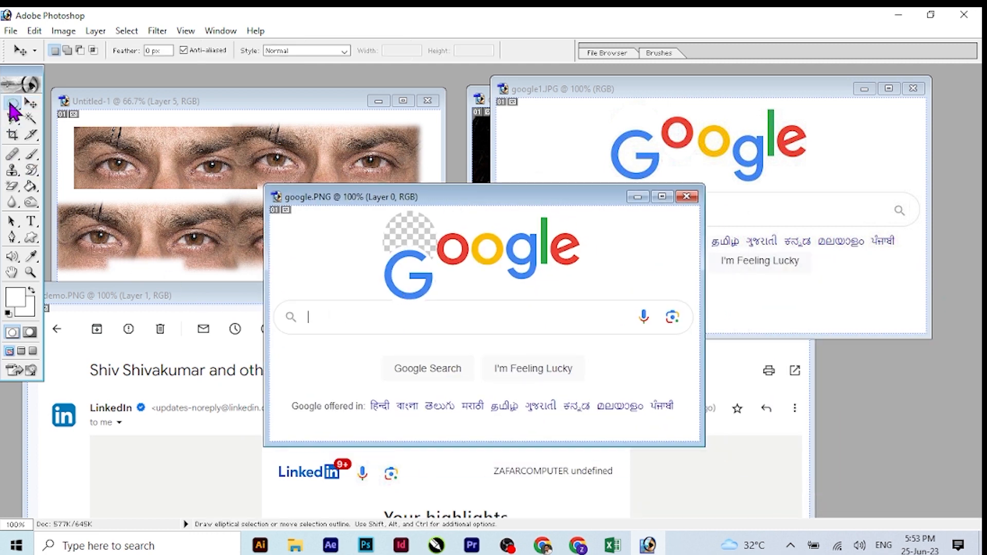
{"action": "left_click_drag", "start_coordinate": [524, 387], "coordinate": [579, 385]}
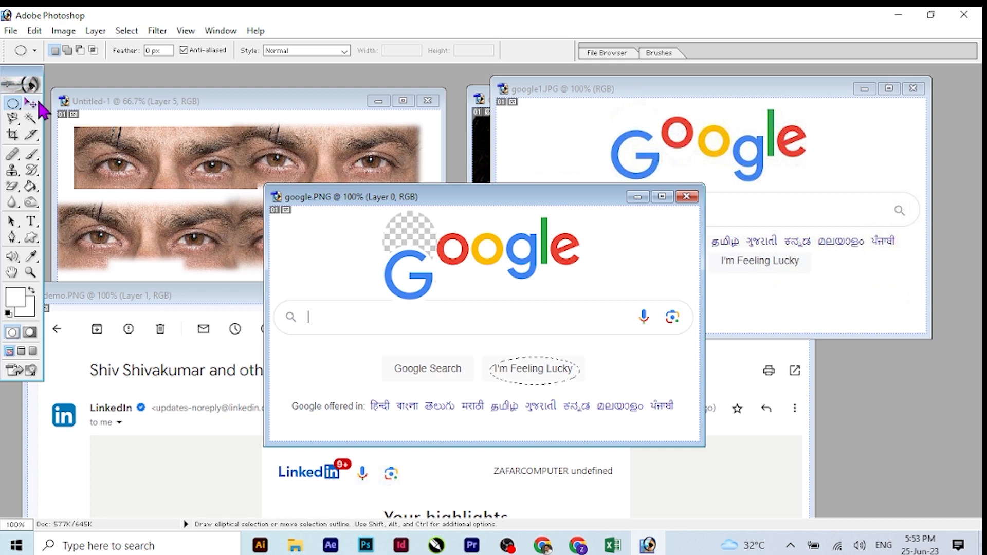
{"action": "left_click", "coordinate": [32, 103]}
{"action": "left_click_drag", "start_coordinate": [536, 370], "coordinate": [849, 175]}
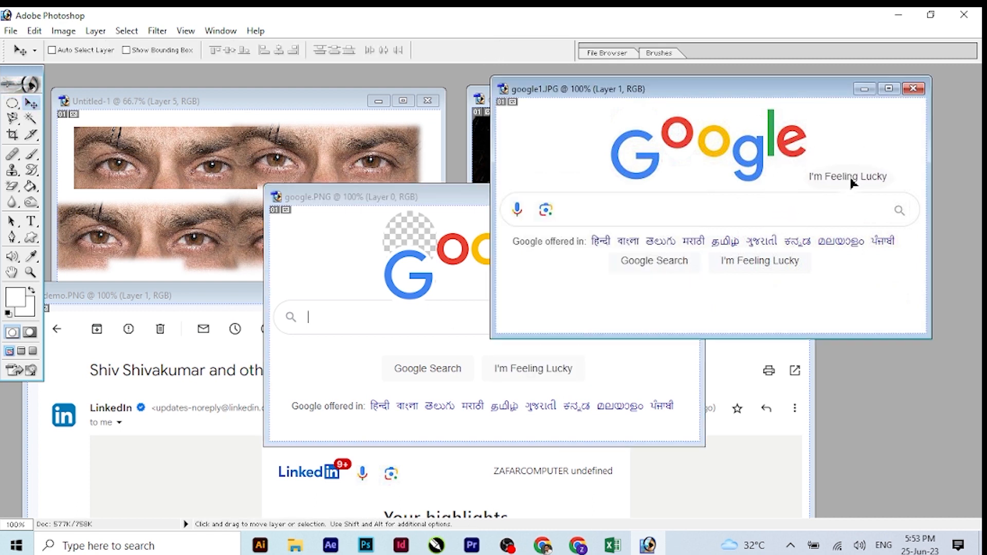
Set google.PNG beside google1.JPG and compare the source image with the one that received the copied text.
{"action": "left_click", "coordinate": [440, 199]}
{"action": "left_click_drag", "start_coordinate": [473, 203], "coordinate": [287, 187]}
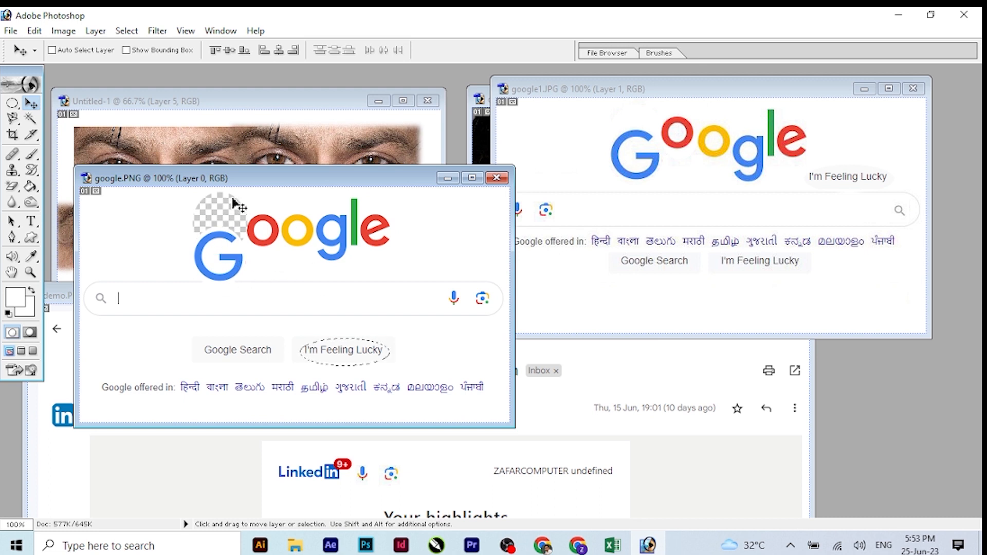
{"action": "left_click_drag", "start_coordinate": [277, 179], "coordinate": [374, 158]}
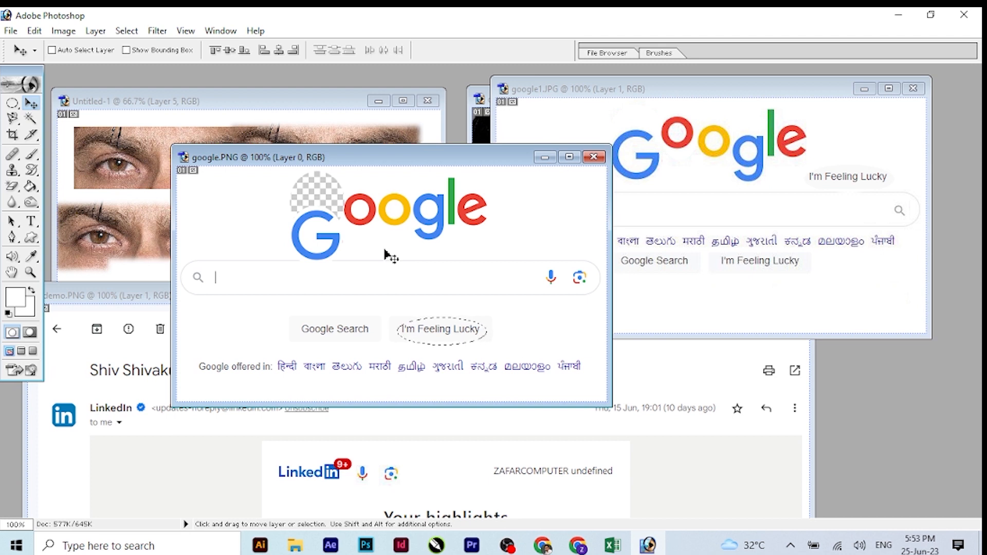
{"action": "left_click", "coordinate": [665, 96]}
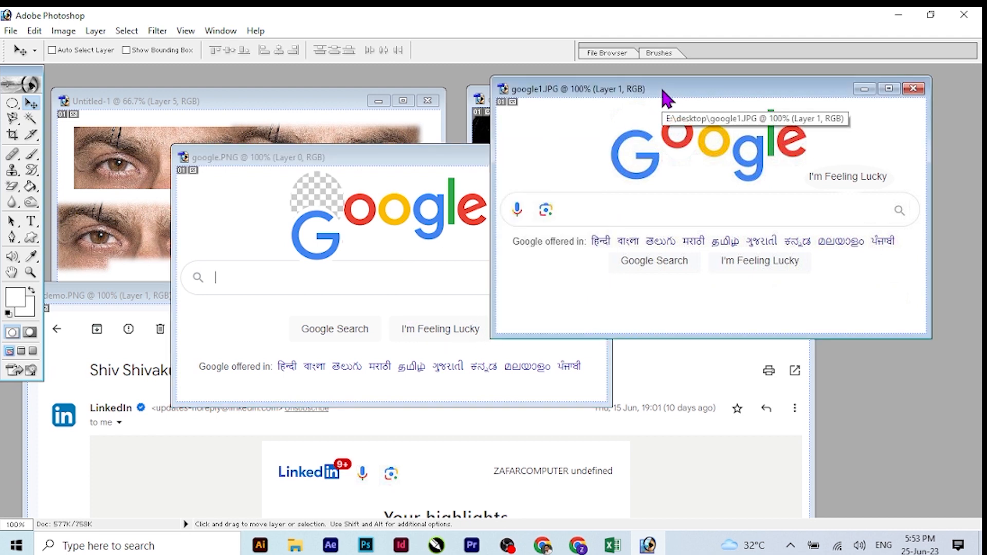
{"action": "left_click", "coordinate": [381, 153]}
Show the Layers palette beside the images and compare the layers of google.PNG and google1.JPG.
{"action": "left_click", "coordinate": [221, 31]}
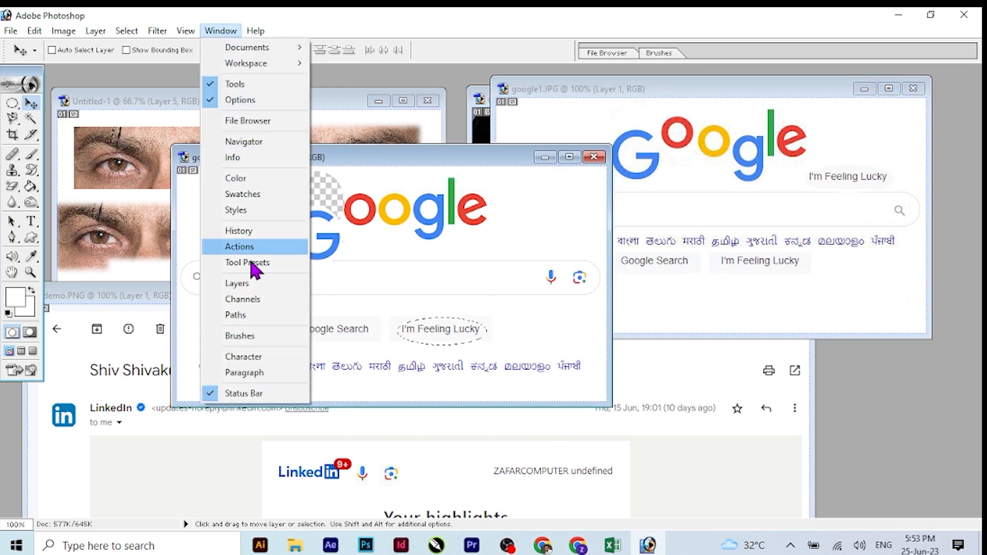
{"action": "left_click", "coordinate": [246, 284]}
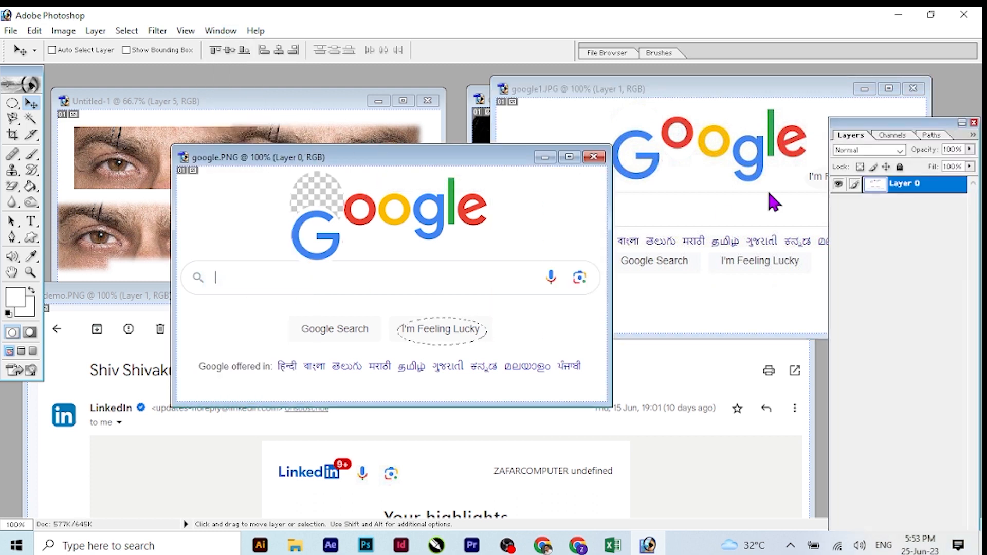
{"action": "left_click_drag", "start_coordinate": [911, 132], "coordinate": [777, 118]}
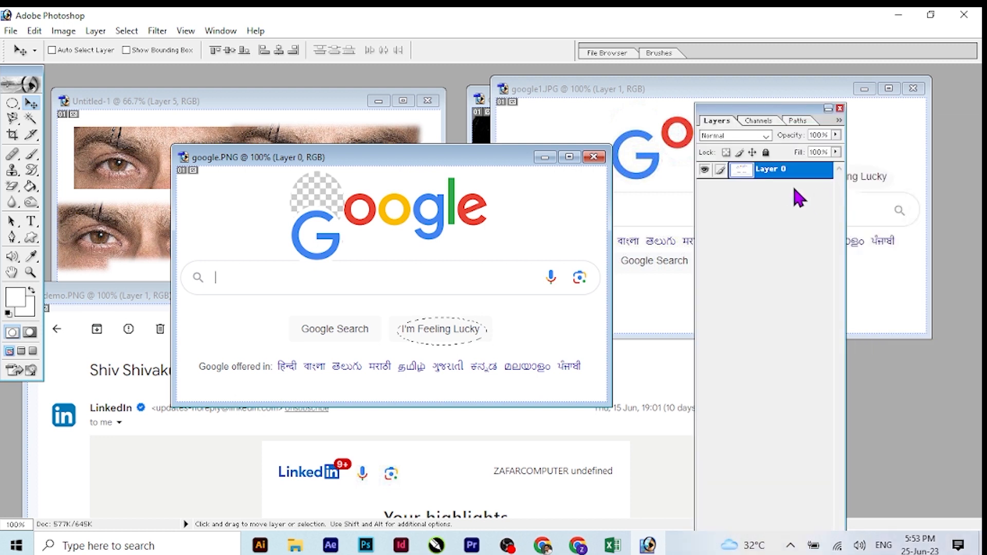
{"action": "left_click", "coordinate": [617, 87]}
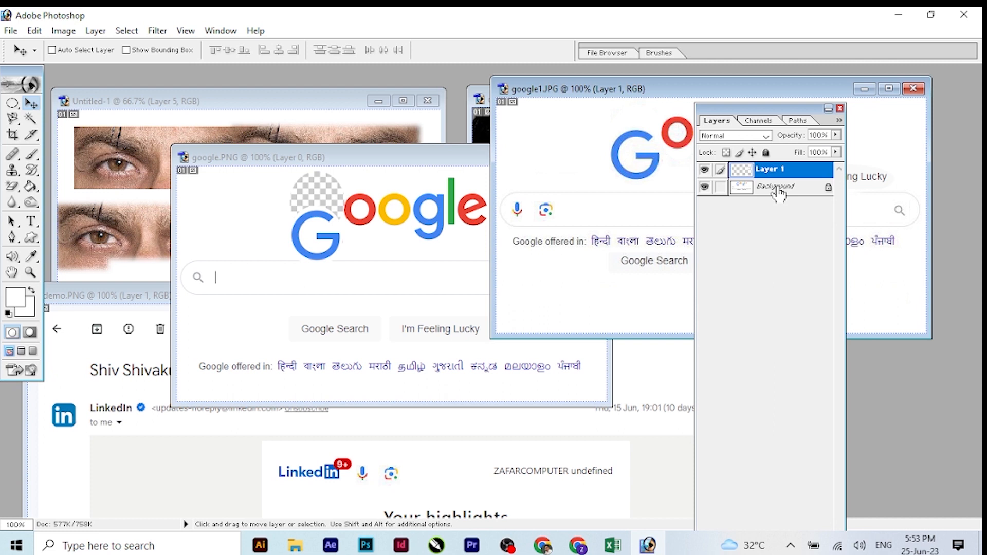
{"action": "left_click", "coordinate": [438, 159]}
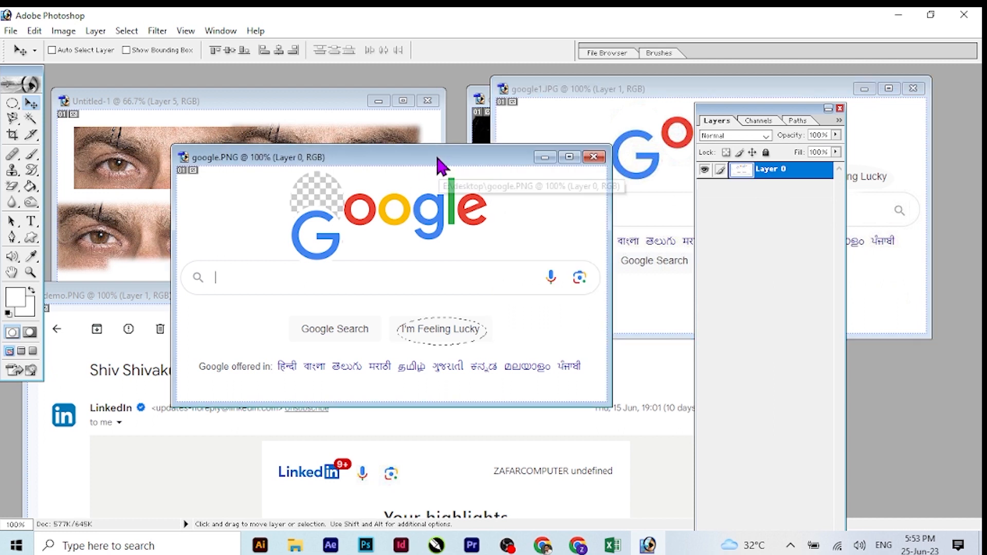
Close google.PNG without saving its changes and return to the Windows desktop.
{"action": "left_click", "coordinate": [594, 157]}
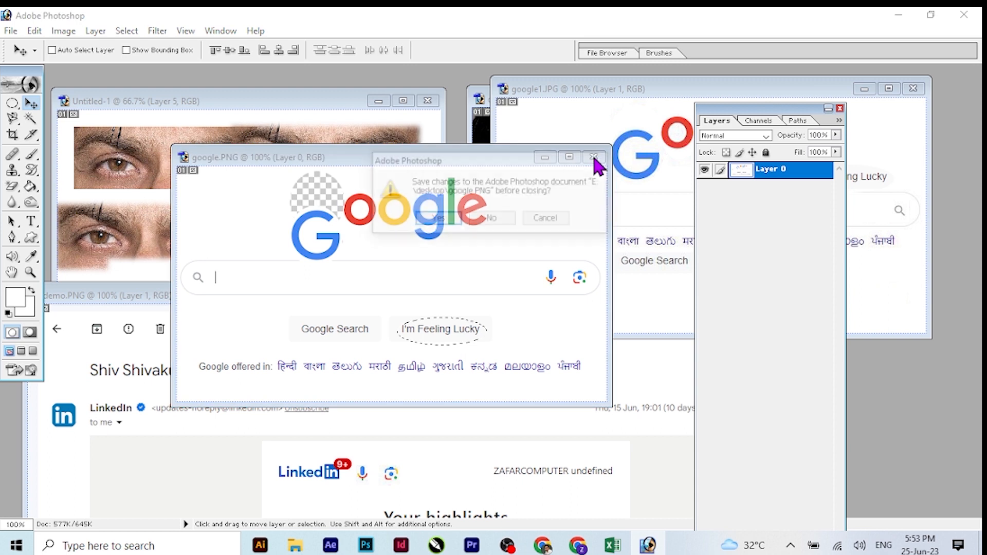
{"action": "left_click", "coordinate": [490, 216]}
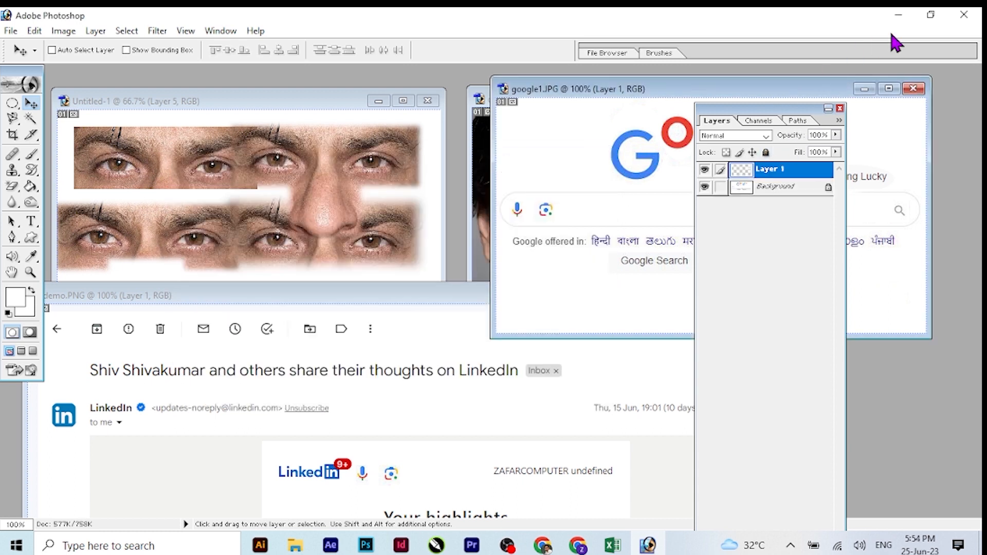
{"action": "left_click", "coordinate": [966, 17]}
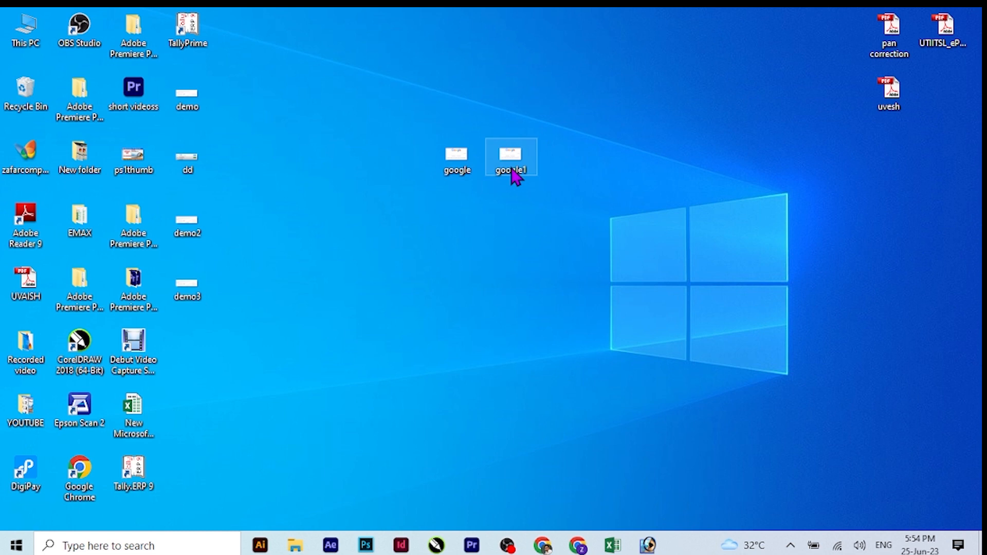
Open the google image from the desktop in Paint.
{"action": "right_click", "coordinate": [455, 162]}
{"action": "mouse_move", "coordinate": [316, 411]}
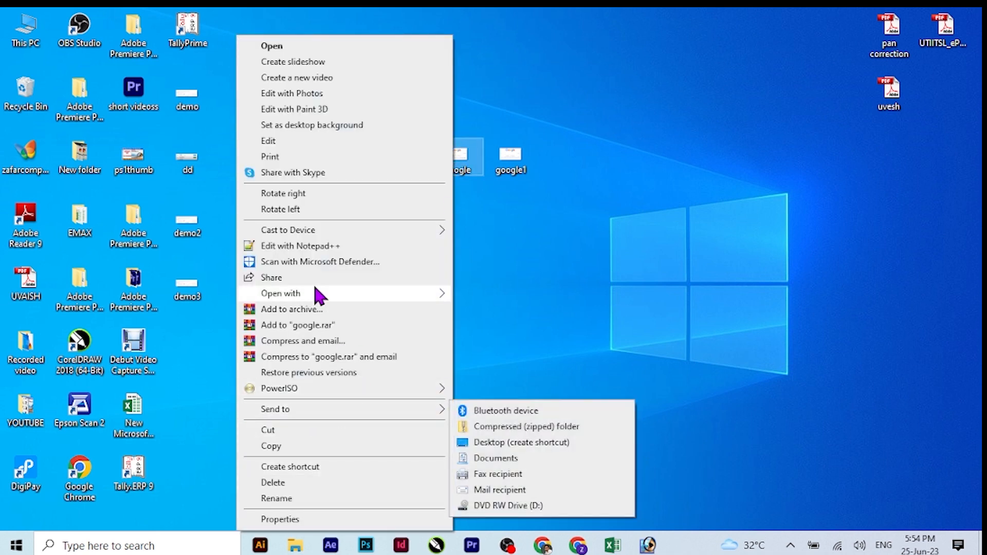
{"action": "mouse_move", "coordinate": [348, 296]}
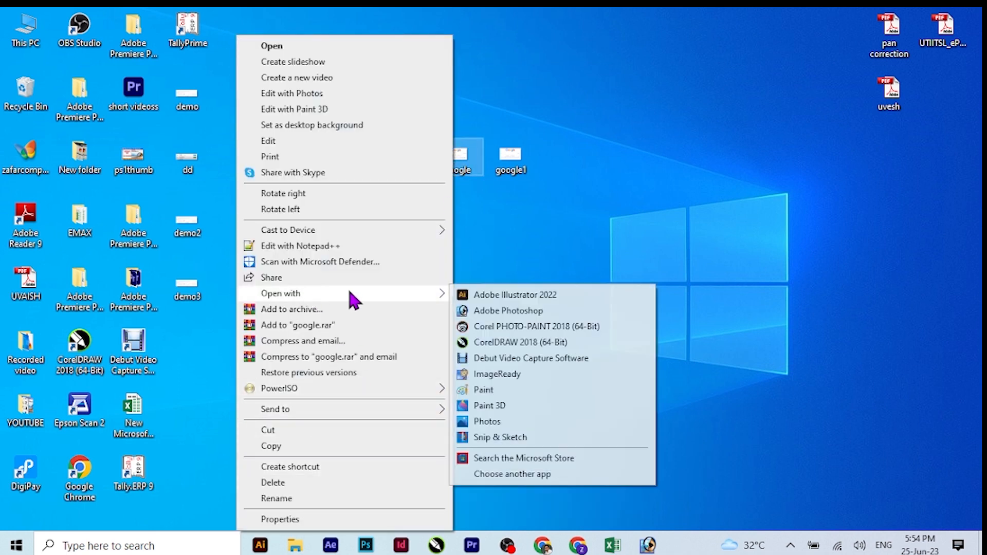
{"action": "left_click", "coordinate": [491, 391]}
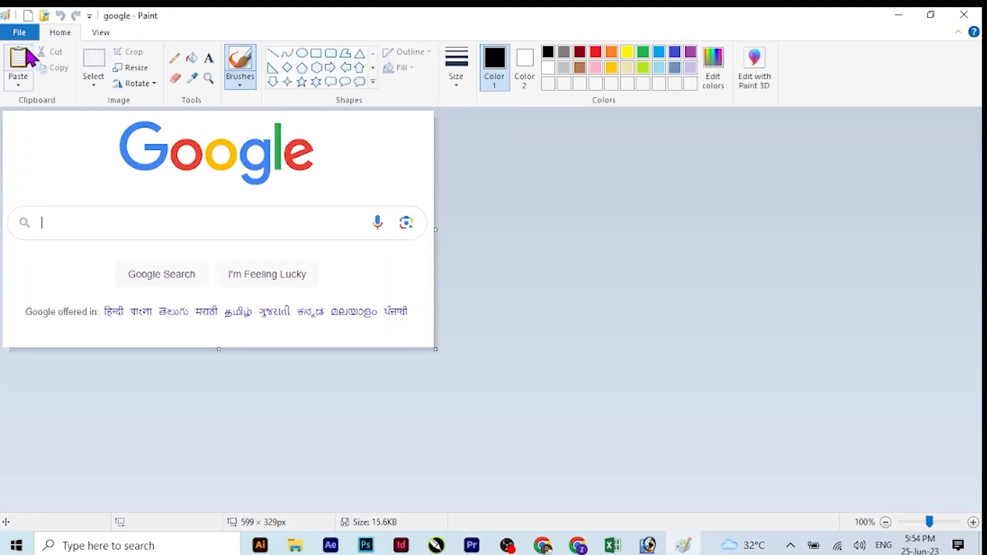
Begin saving a copy of the image to the desktop folder under the name google3.
{"action": "left_click", "coordinate": [20, 33]}
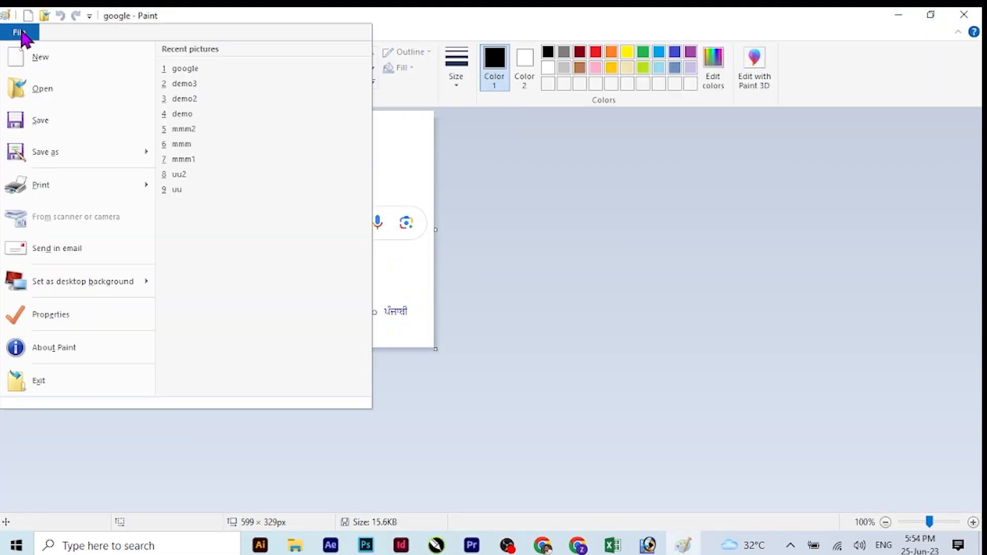
{"action": "left_click", "coordinate": [55, 151]}
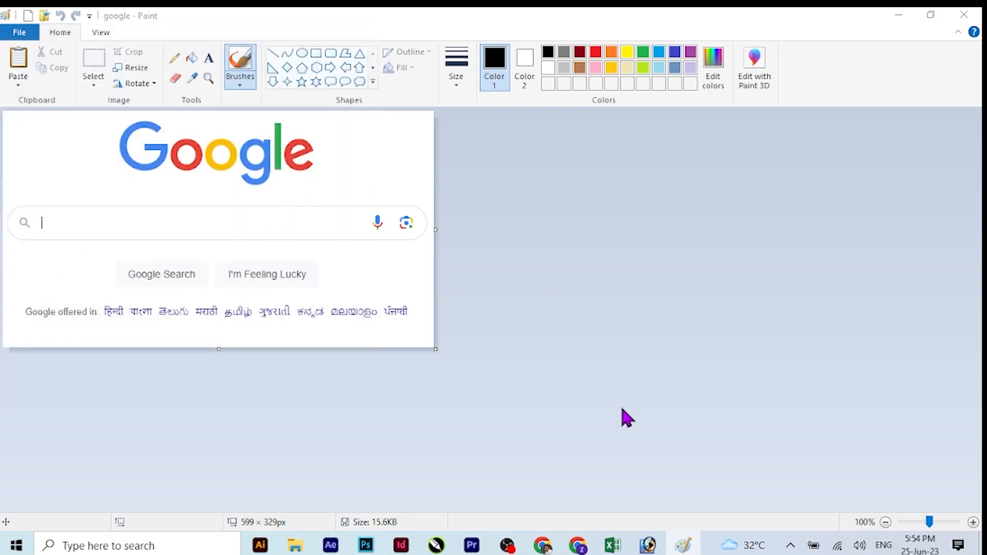
{"action": "left_click_drag", "start_coordinate": [365, 251], "coordinate": [366, 186]}
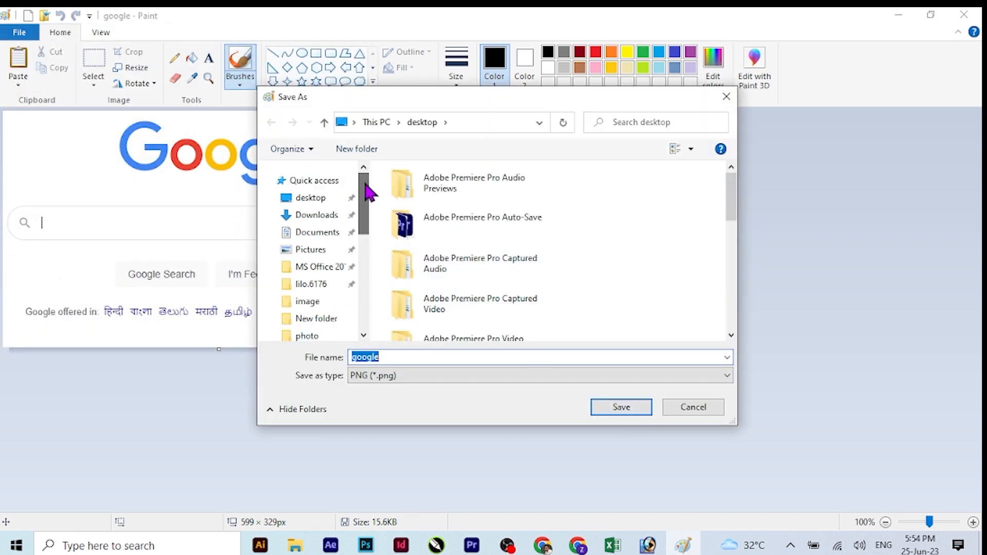
{"action": "left_click", "coordinate": [318, 200]}
{"action": "left_click", "coordinate": [386, 356]}
{"action": "left_click", "coordinate": [390, 359]}
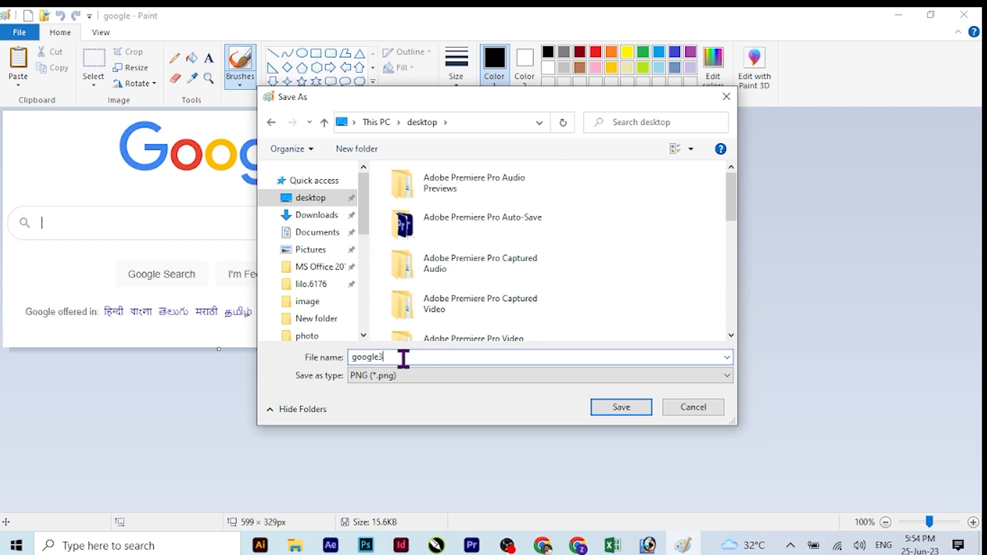
Try to save the copy as google1 in JPEG format, declining to replace the existing file.
{"action": "key", "text": "BackSpace"}
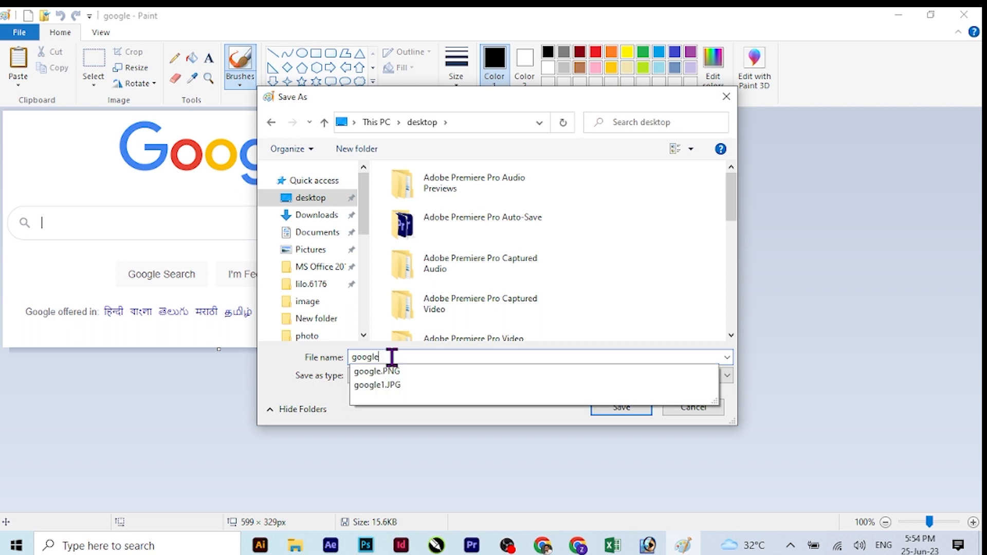
{"action": "type", "text": "1"}
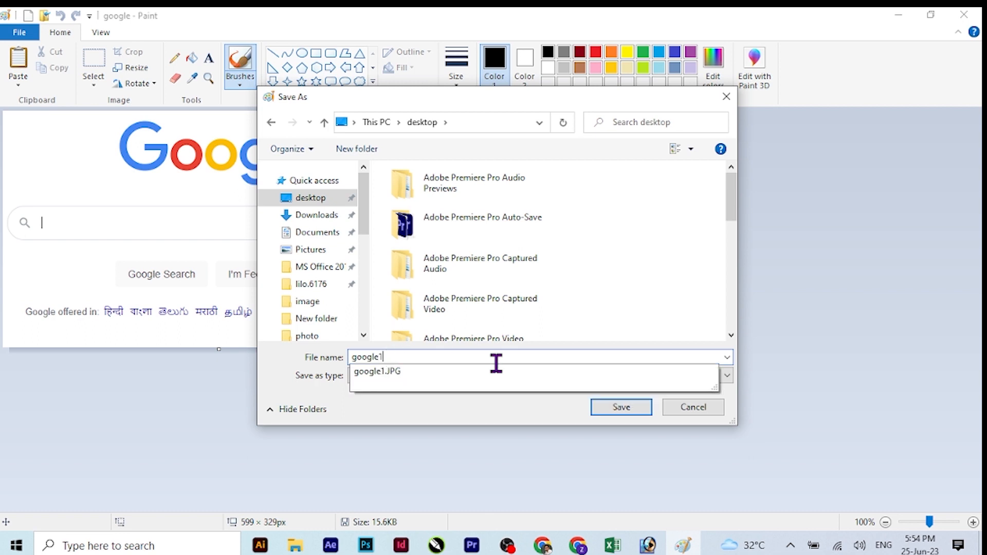
{"action": "left_click", "coordinate": [435, 410]}
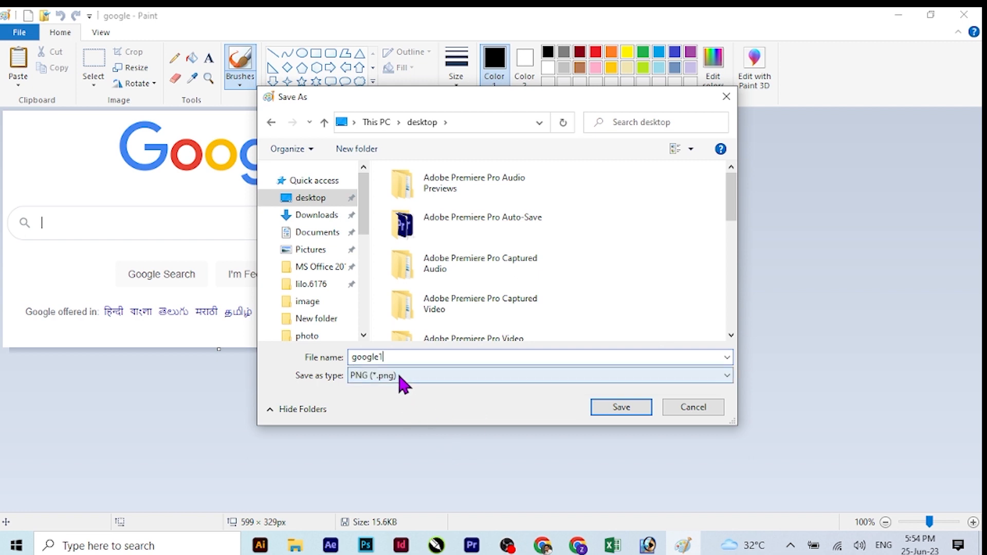
{"action": "left_click", "coordinate": [429, 377]}
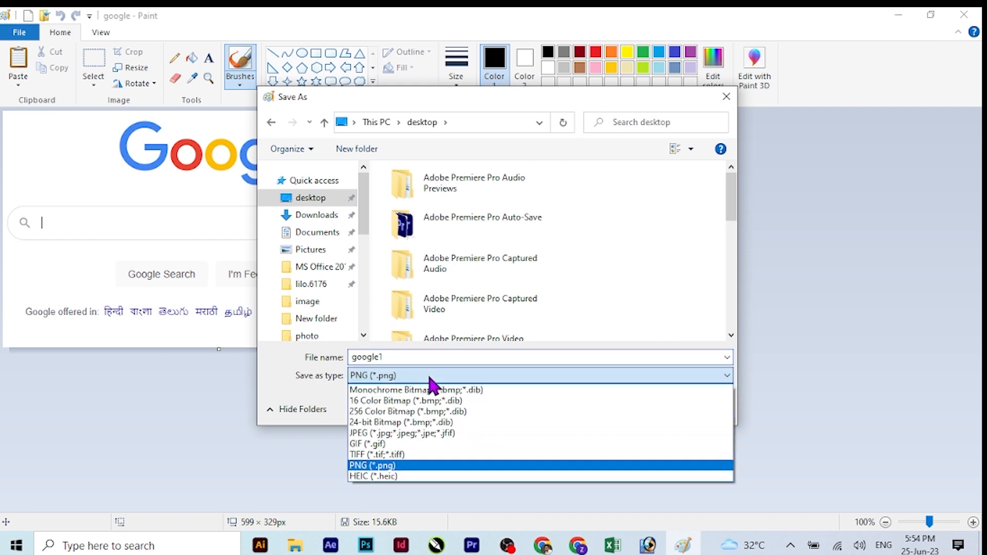
{"action": "left_click", "coordinate": [381, 434]}
{"action": "left_click", "coordinate": [613, 407]}
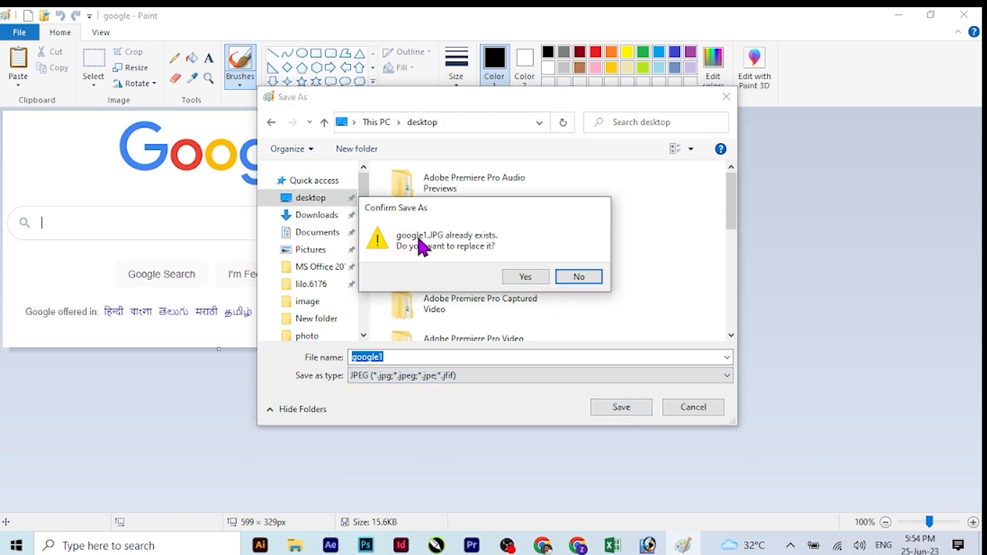
{"action": "left_click", "coordinate": [579, 278]}
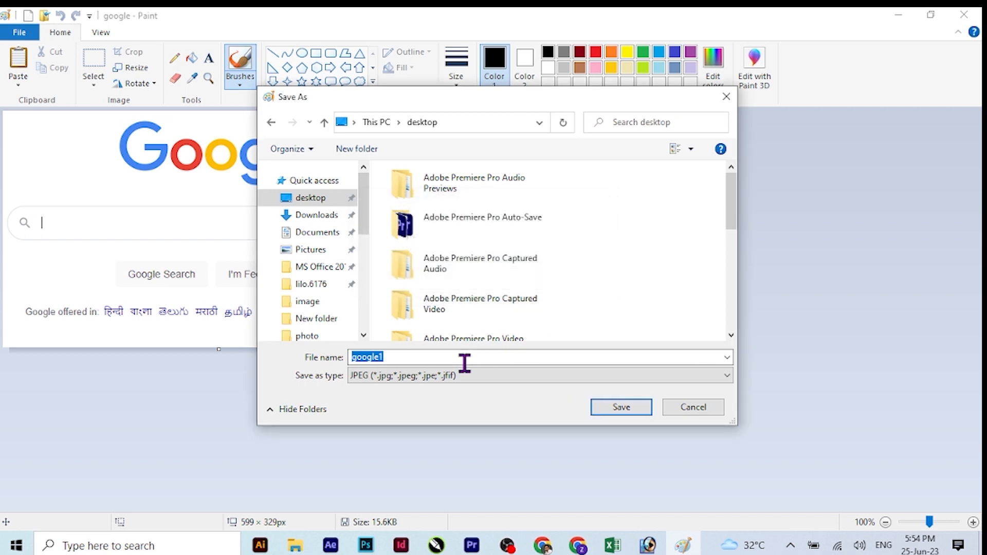
Rename the copy google3 and save it to the desktop as a JPEG.
{"action": "left_click", "coordinate": [393, 356]}
{"action": "key", "text": "BackSpace"}
{"action": "type", "text": "3"}
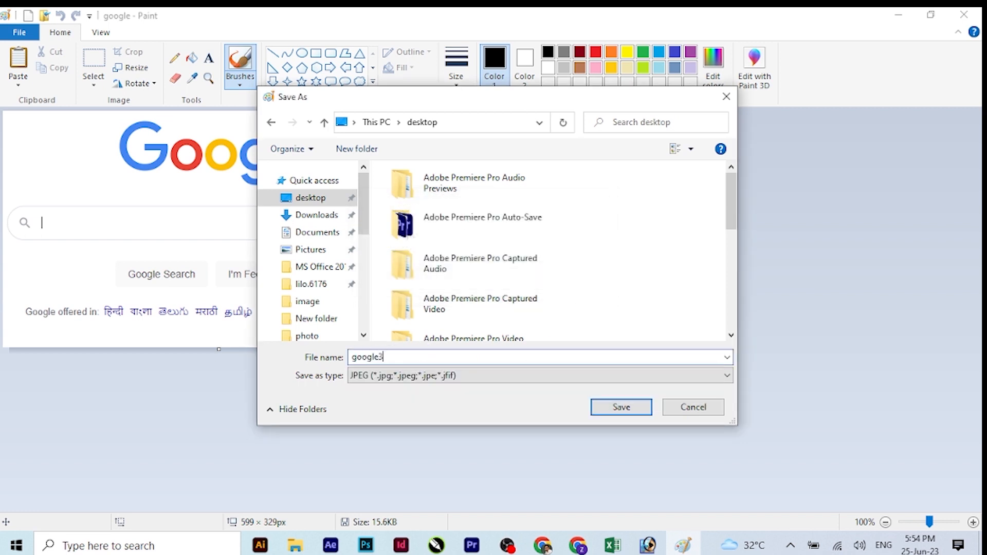
{"action": "left_click", "coordinate": [602, 404]}
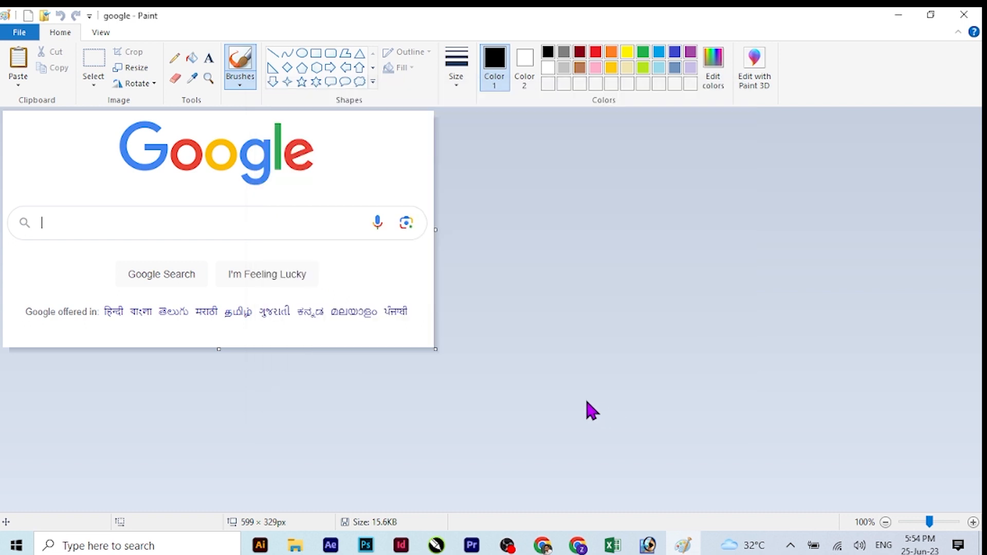
{"action": "left_click", "coordinate": [538, 307]}
Minimise Paint, open google3.jpg from the desktop in Photoshop, and place its window beside google1.JPG.
{"action": "left_click", "coordinate": [899, 15]}
{"action": "left_click_drag", "start_coordinate": [187, 350], "coordinate": [323, 215]}
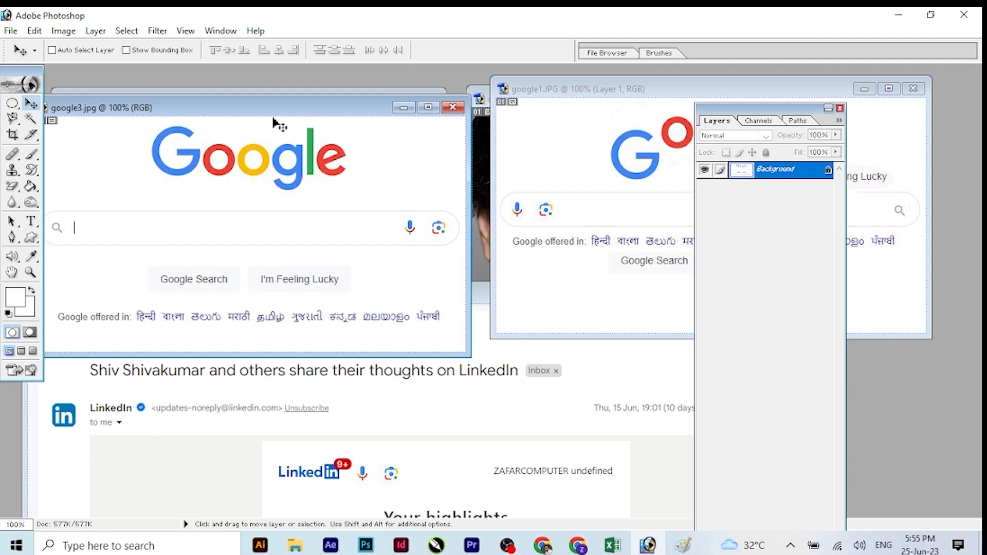
{"action": "left_click_drag", "start_coordinate": [283, 102], "coordinate": [402, 126]}
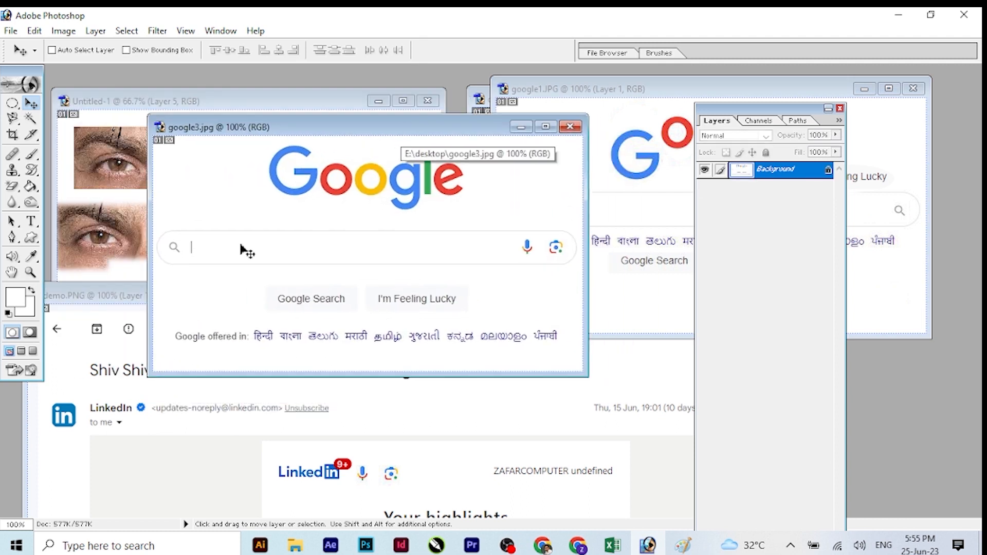
Select the "Google Search" text in google3.jpg with an ellipse and move it between the logo and the search bar.
{"action": "left_click", "coordinate": [13, 103]}
{"action": "left_click_drag", "start_coordinate": [276, 288], "coordinate": [351, 314]}
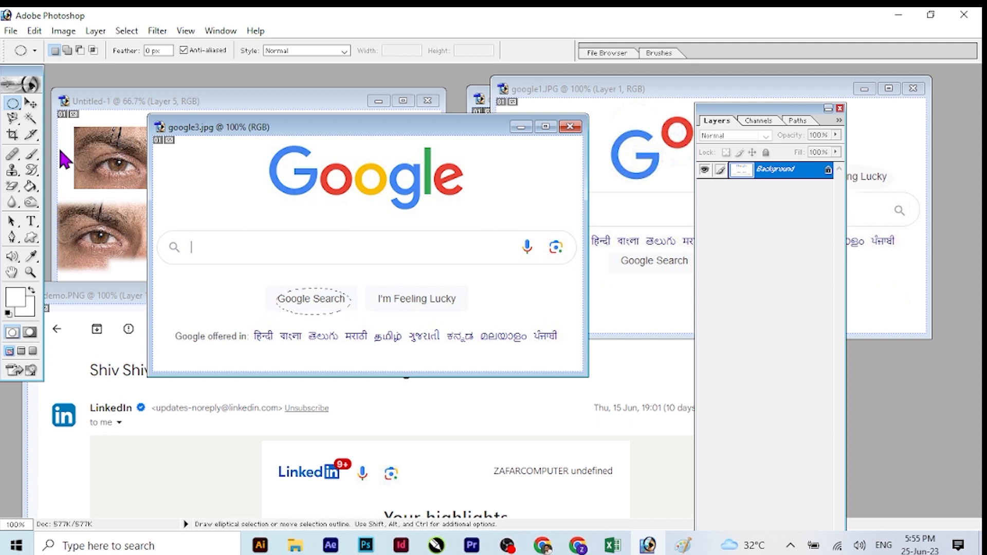
{"action": "left_click", "coordinate": [31, 103]}
{"action": "left_click_drag", "start_coordinate": [319, 304], "coordinate": [296, 225]}
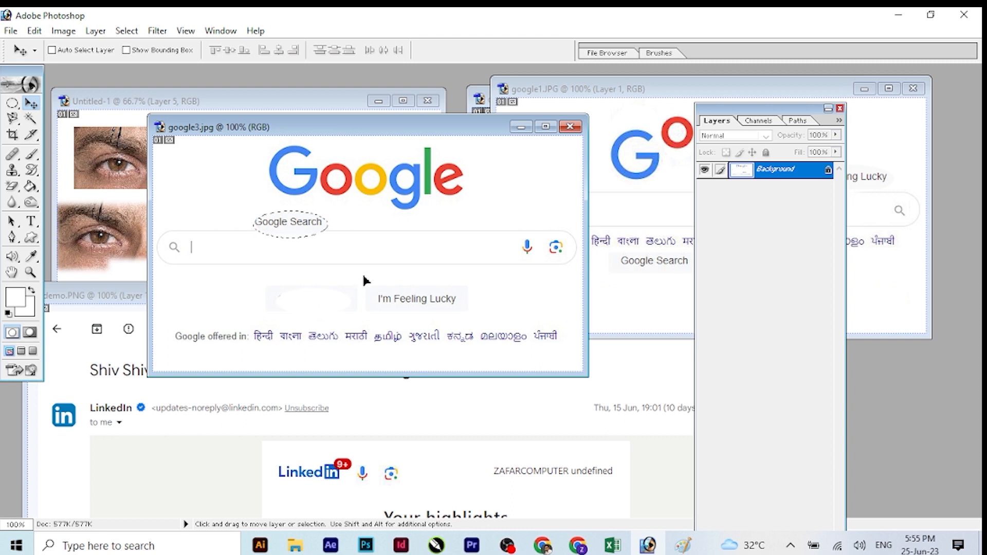
{"action": "left_click_drag", "start_coordinate": [399, 128], "coordinate": [301, 160]}
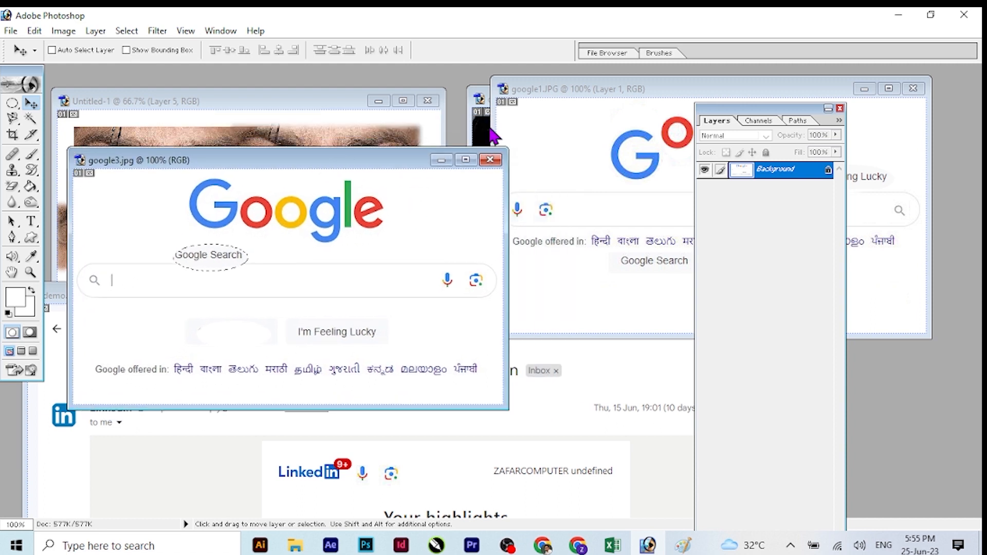